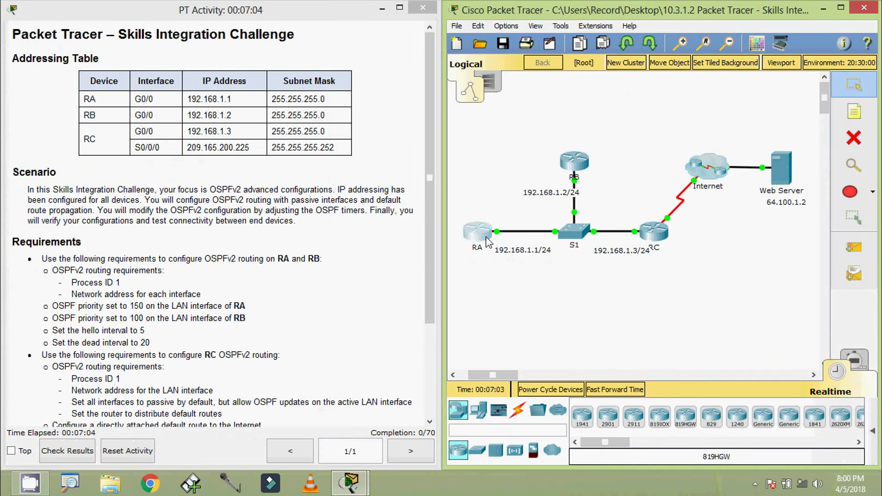
Open router RA's command line and enter privileged mode followed by global configuration mode.
left_click(478, 232)
left_click(444, 64)
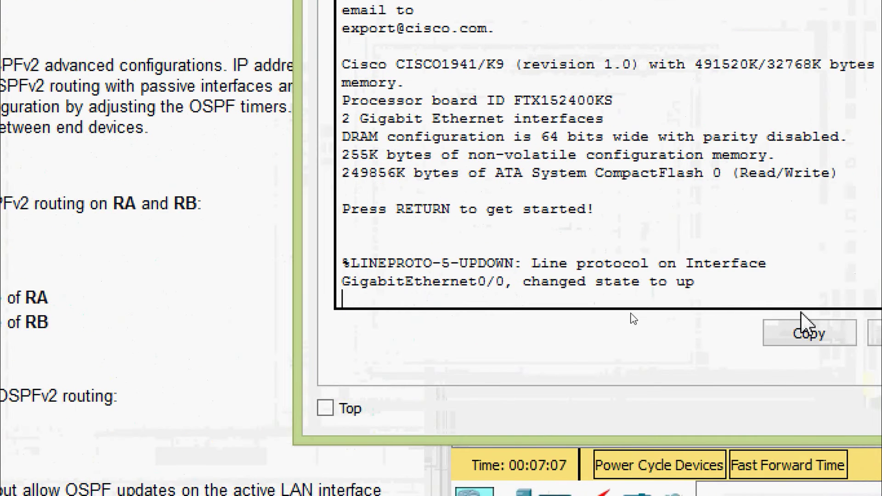
key("Return")
type("ena")
key("Tab")
key("Return")
type("conf")
key("Tab")
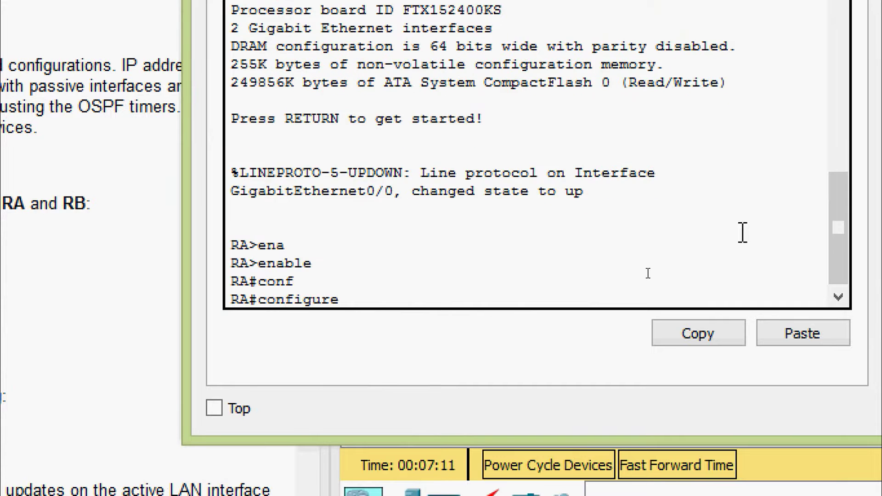
type("terminal")
key("Tab")
key("Return")
key("Return")
key("Return")
Start OSPF routing on RA with process ID 1.
type("router")
key("Tab")
type("os")
key("Tab")
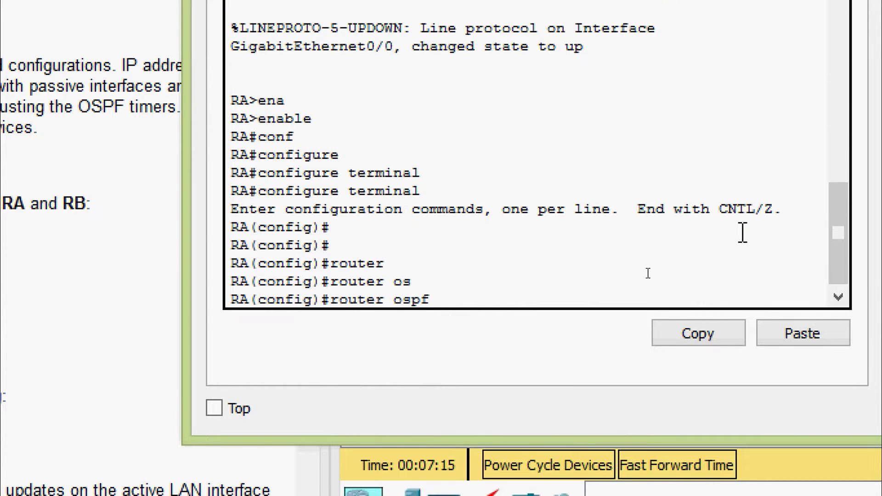
type("1")
key("Return")
Add network 192.168.1.0 with wildcard mask 0.0.0.255 in area 0 to RA's OSPF process.
type("net")
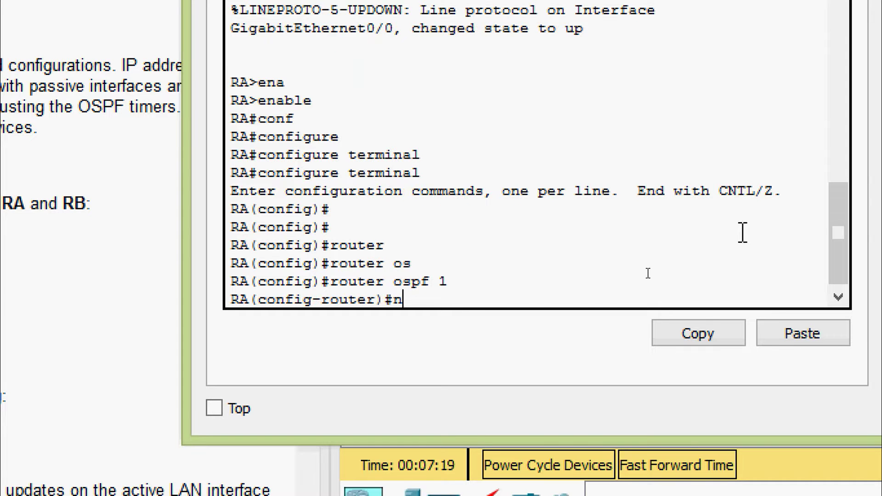
key("Tab")
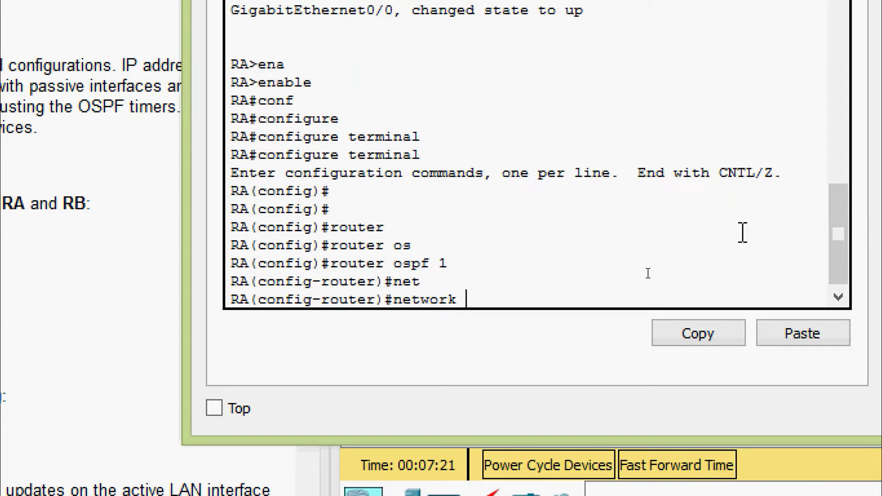
type("?")
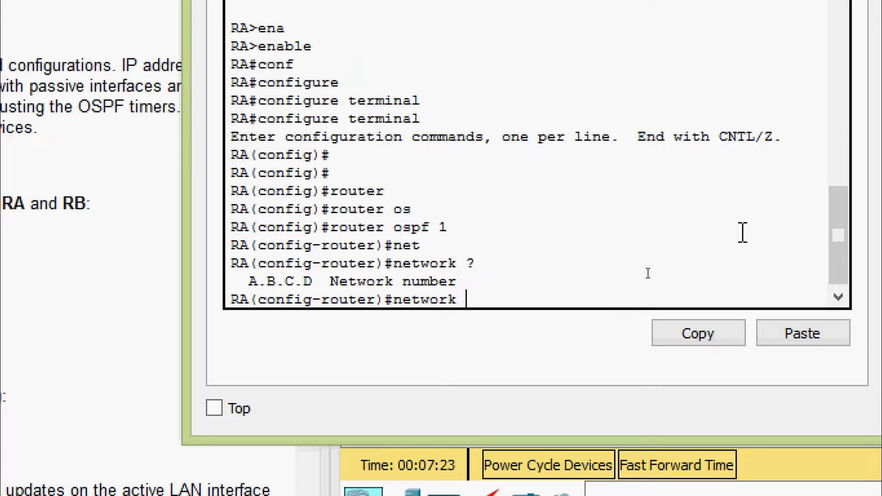
type("192.168")
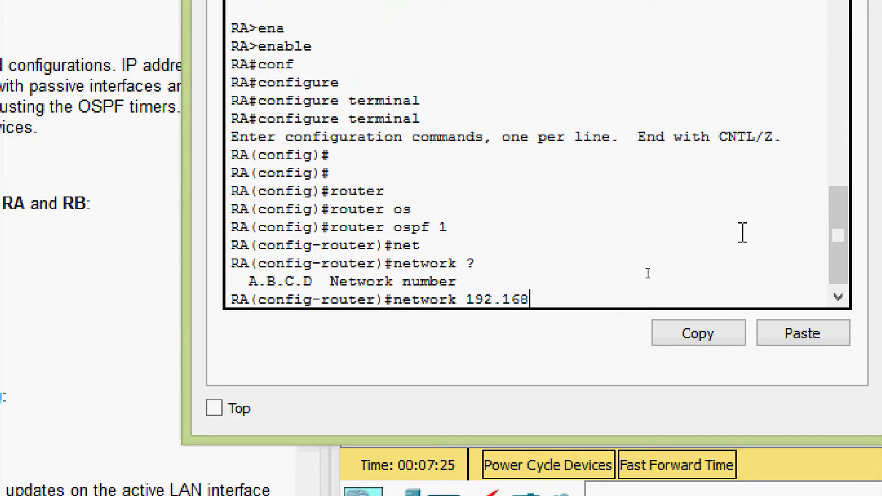
type(".1.0")
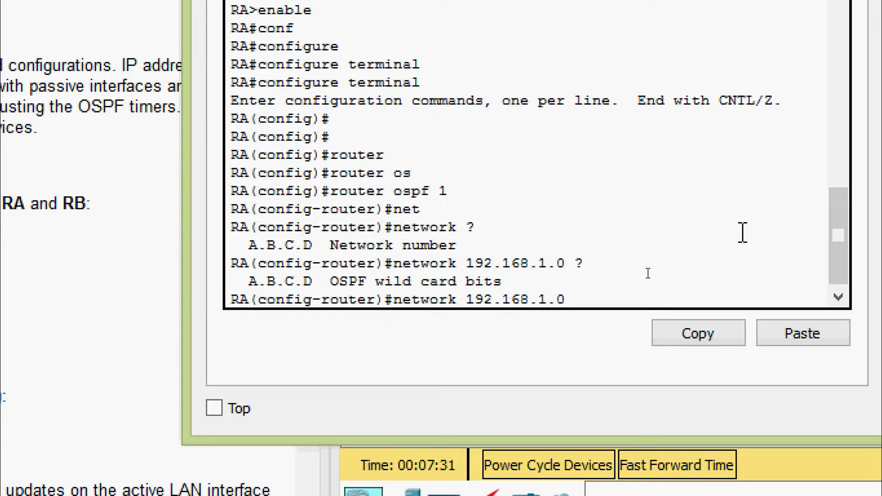
type(" ?0.0.0.255 a")
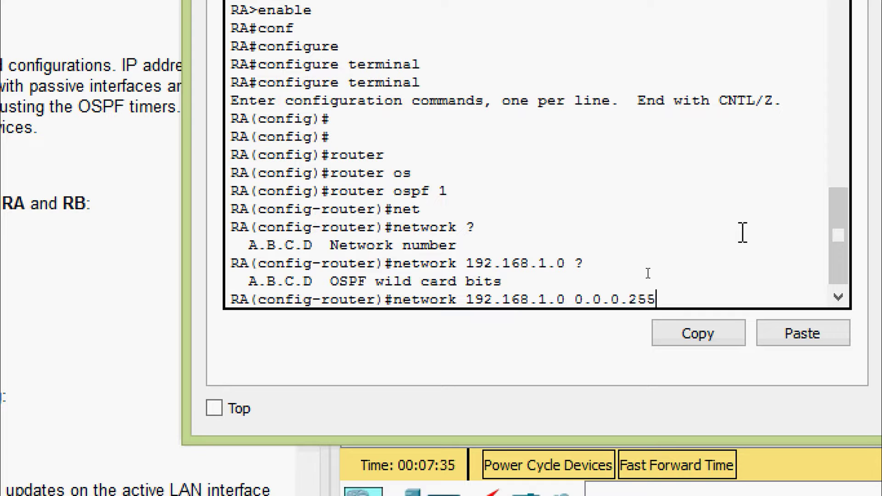
type("re")
key("Tab")
type("0")
key("Return")
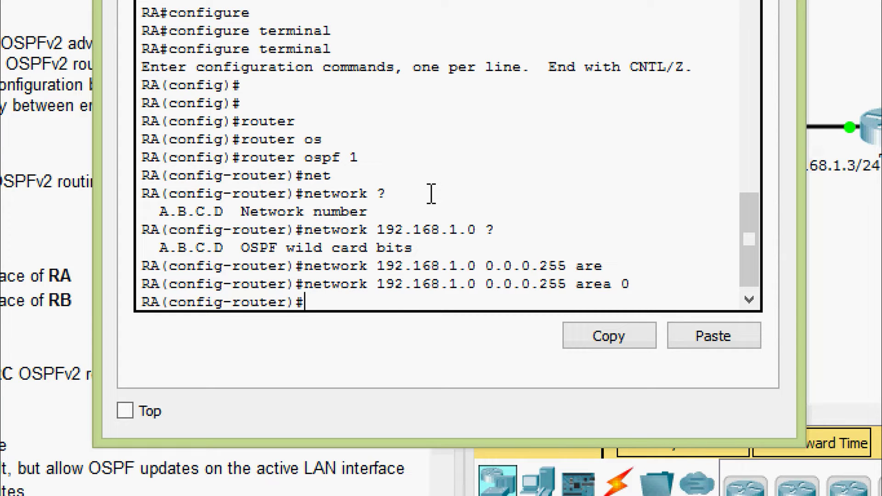
Leave OSPF router configuration and set the OSPF hello interval to 5 on RA's GigabitEthernet 0/0 interface.
type("exit")
key("Return")
type("inter")
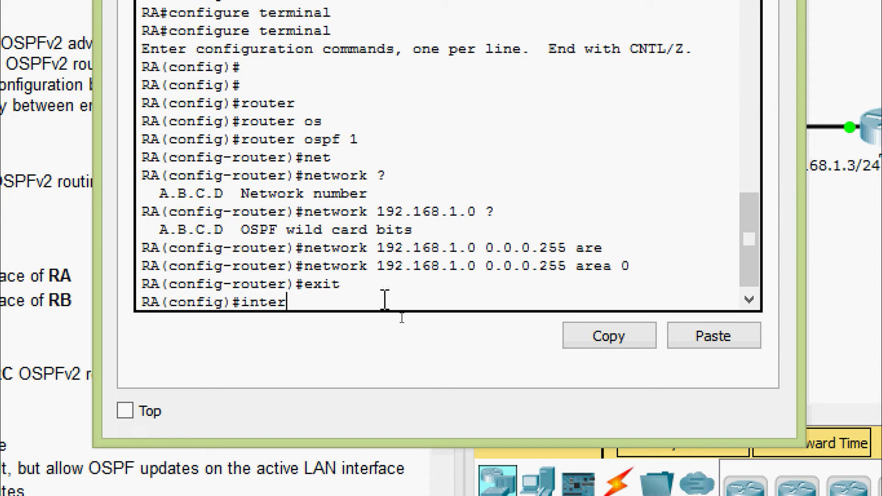
key("Tab")
type("gi")
key("Tab")
type("0/0")
key("Return")
type("ip ospf")
key("Tab")
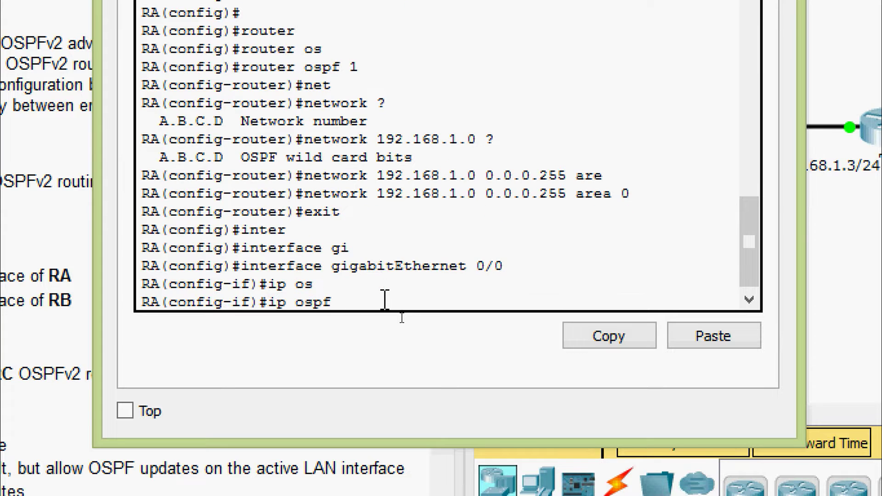
type("he")
key("Tab")
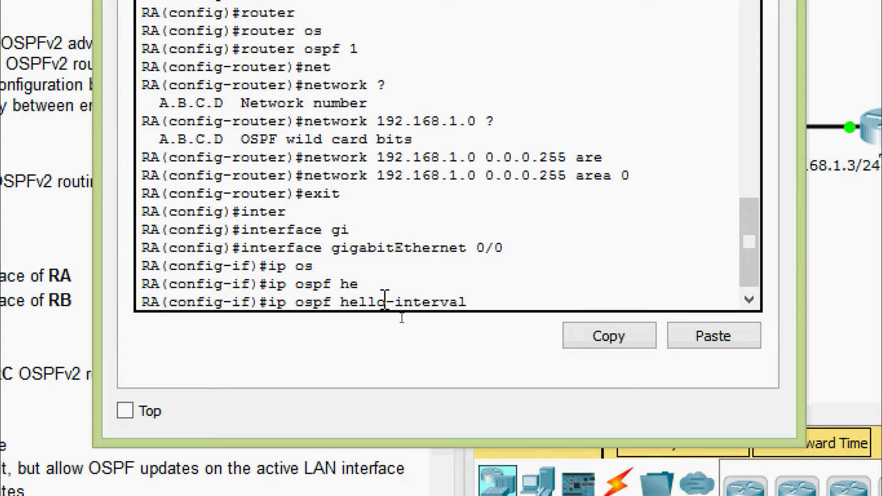
type("5")
key("Return")
Set the OSPF dead interval to 20 on RA's GigabitEthernet 0/0 interface.
type("ip os")
key("Tab")
type("de")
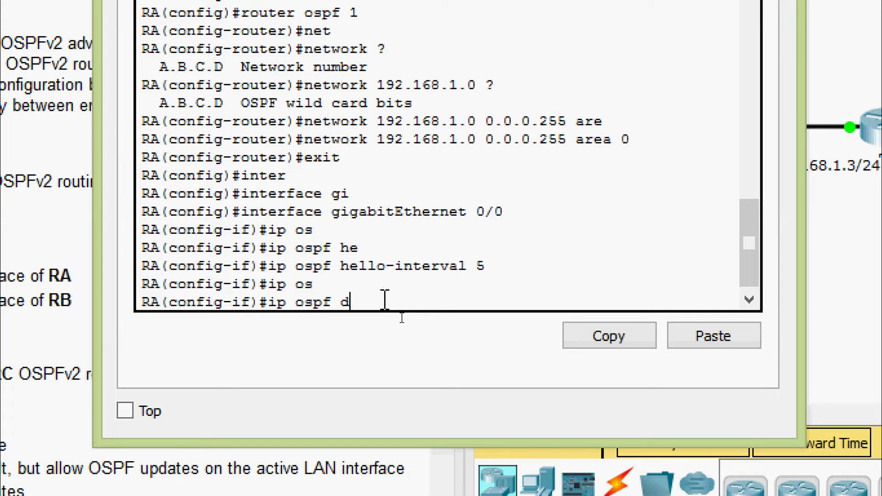
key("Tab")
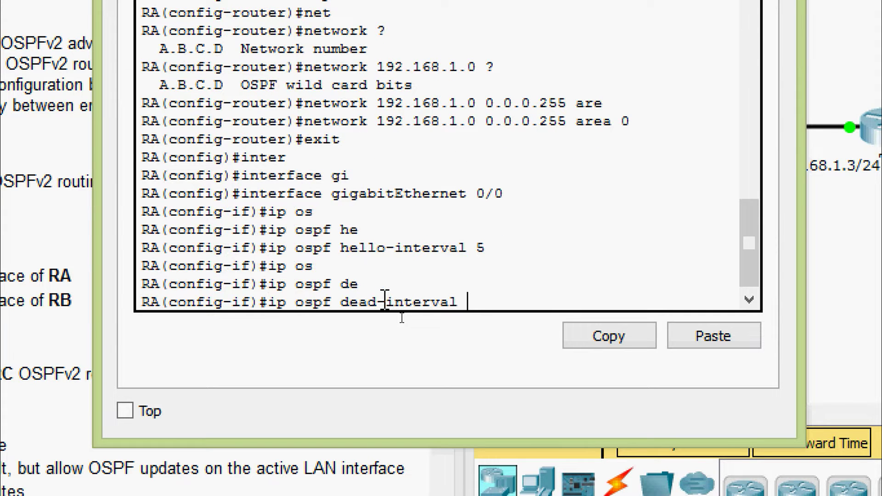
type("20")
key("Return")
Set the OSPF priority to 150 on RA's GigabitEthernet 0/0 interface.
type("ip os")
key("Tab")
type("pr")
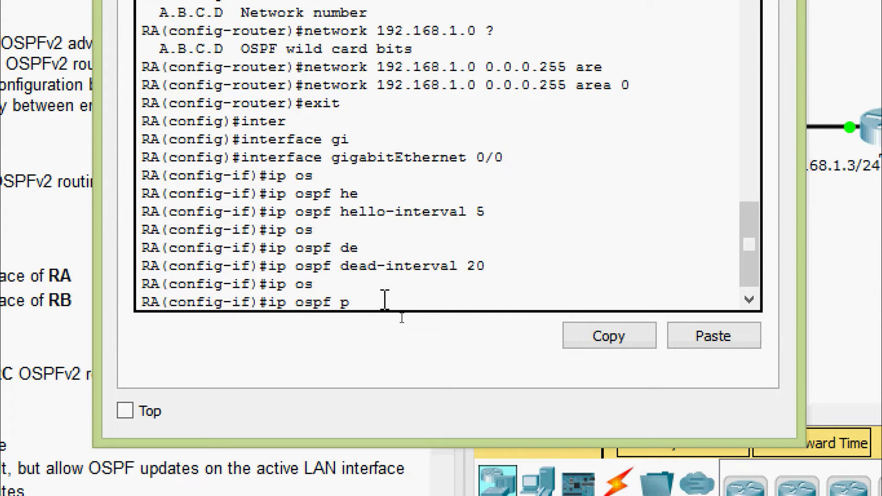
key("Tab")
type("150")
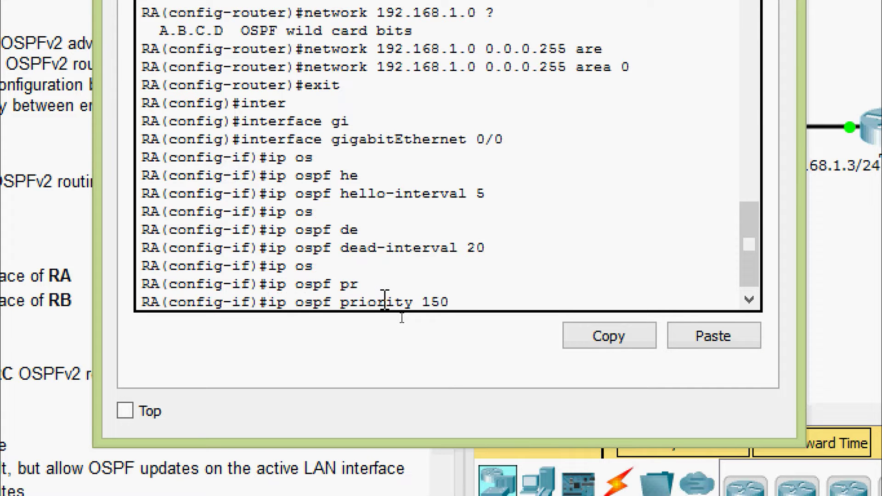
key("Return")
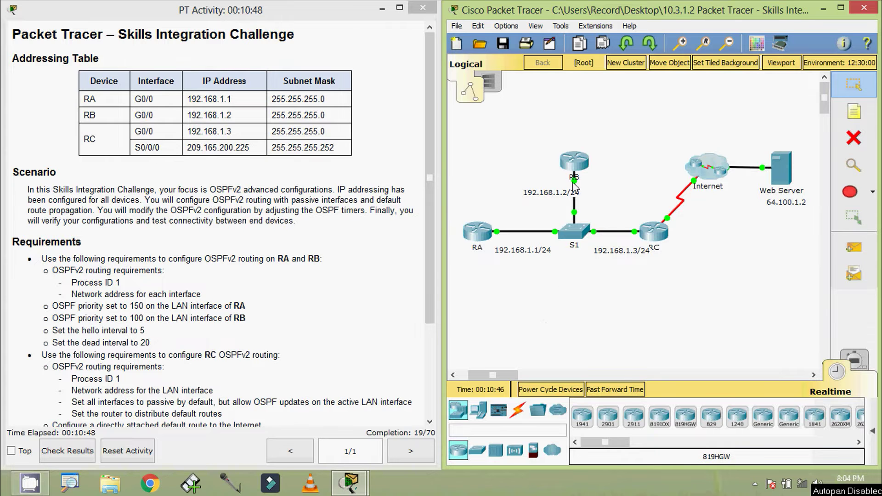
Open router RB's command line and enter privileged mode followed by global configuration mode.
left_click(575, 163)
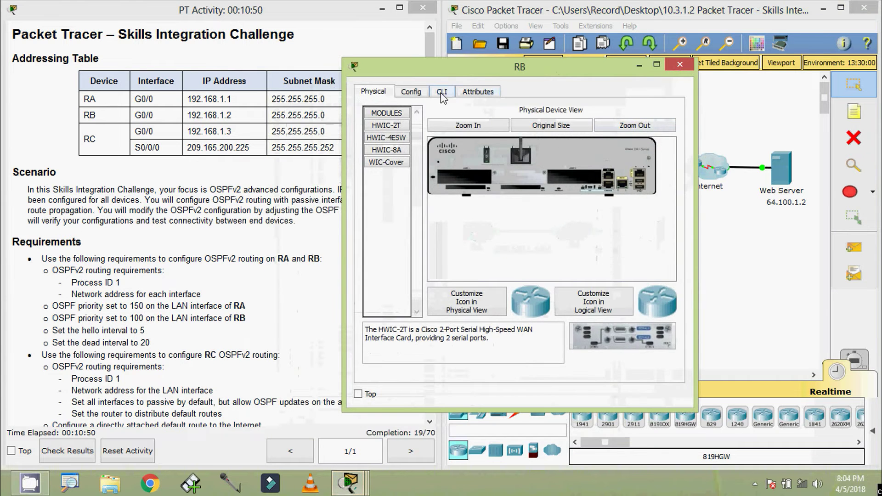
left_click(442, 92)
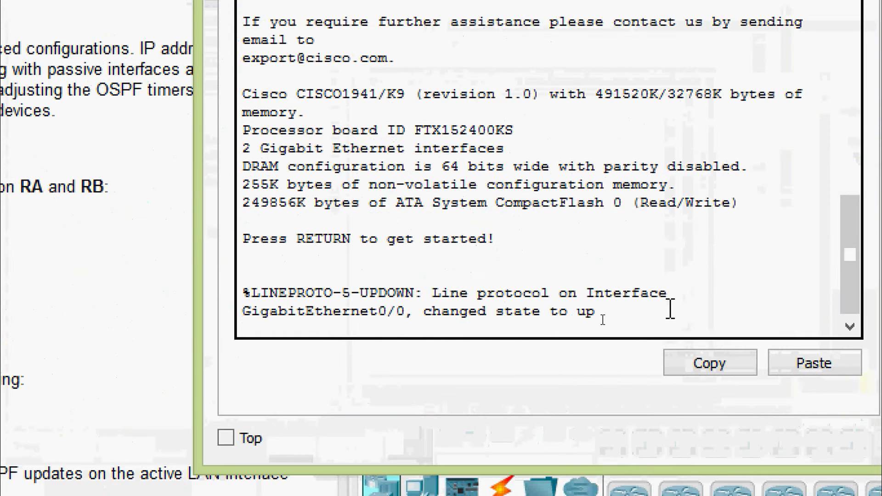
key("Return")
key("Return")
type("ena")
key("Tab")
key("Return")
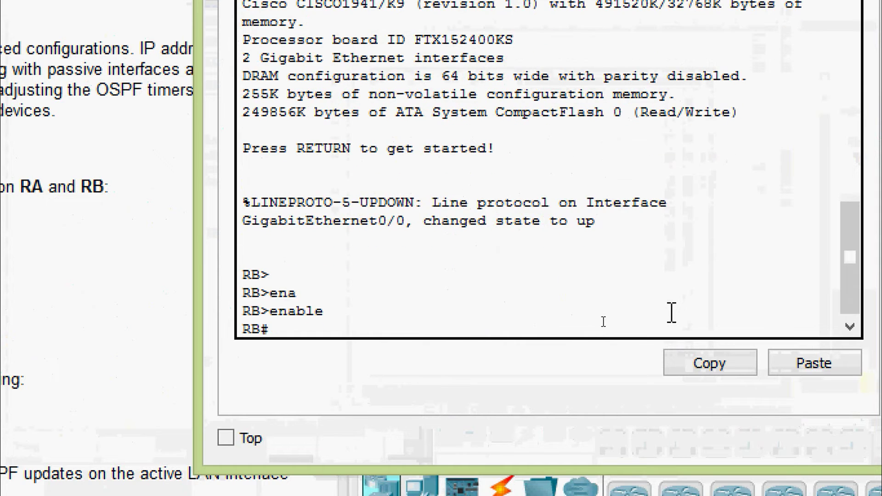
type("conf")
key("Tab")
type("t")
key("Tab")
key("Return")
key("Return")
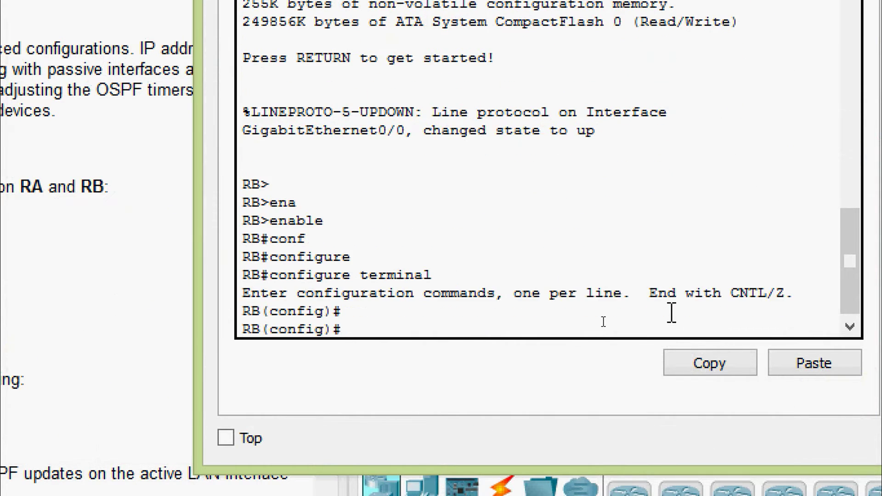
Start OSPF routing on RB with process ID 1.
type("router")
key("Tab")
type("os")
key("Tab")
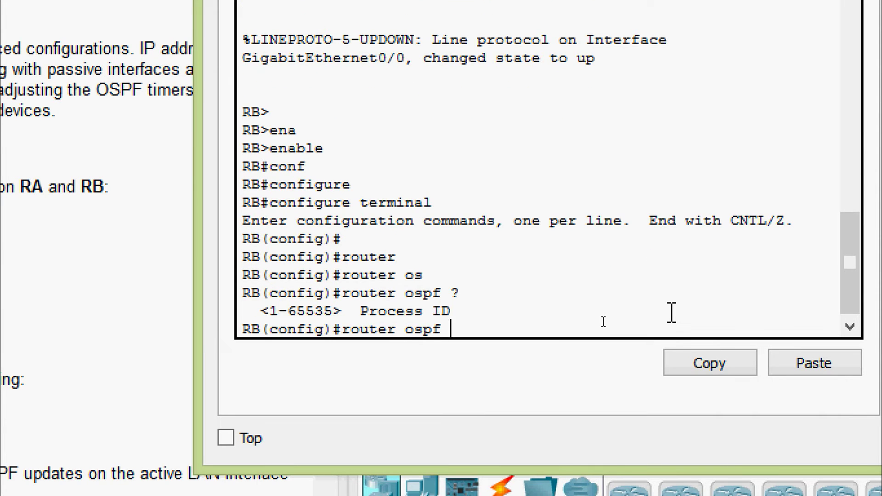
key("Return")
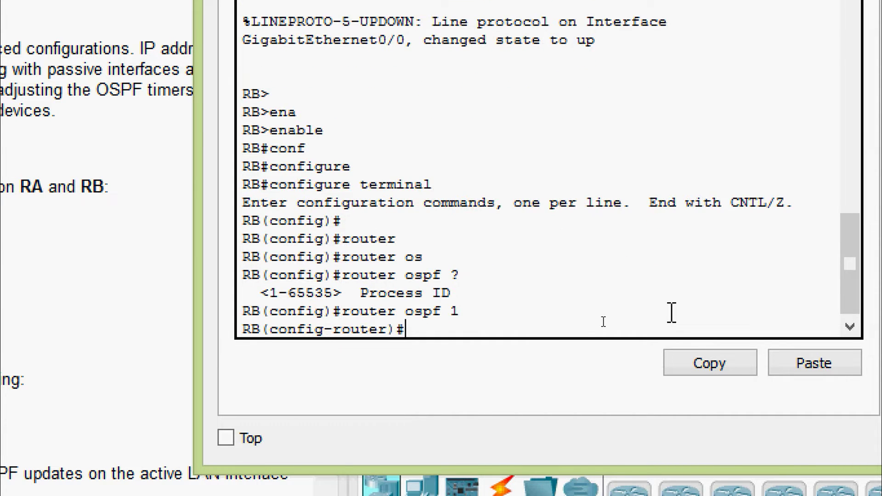
Add network 192.168.1.0 with wildcard mask 0.0.0.255 in area 0 to RB's OSPF process.
type("net")
key("Tab")
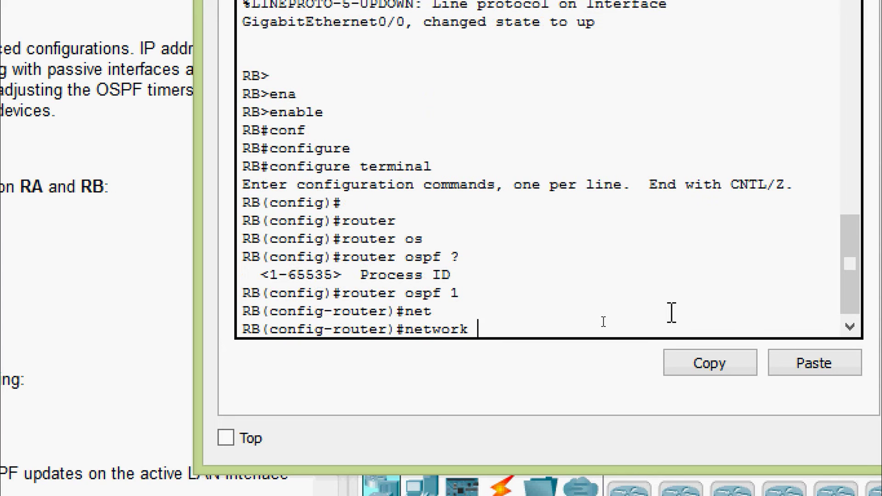
type("192.168.1.0")
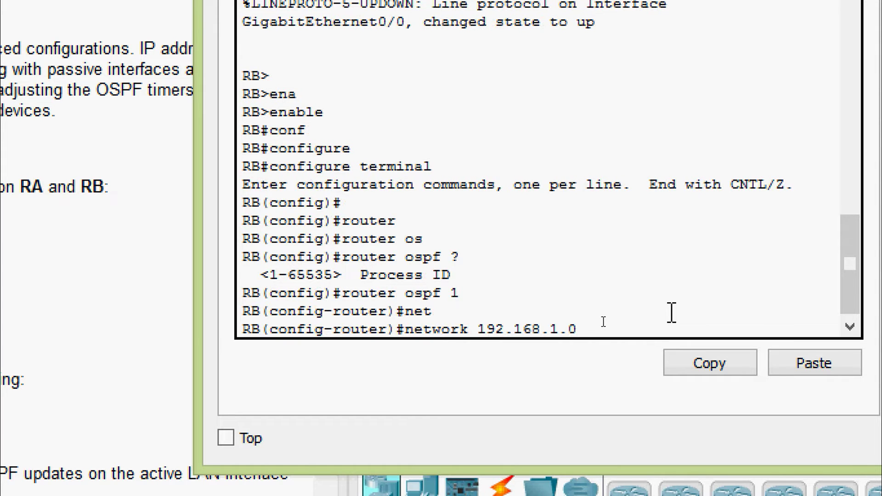
type(" ?")
type("0.0.")
type("0.2")
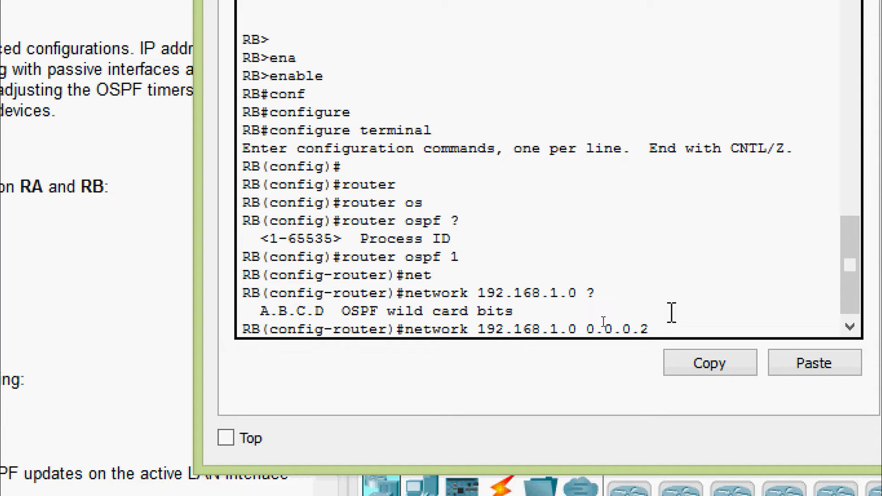
type("55 are")
key("Tab")
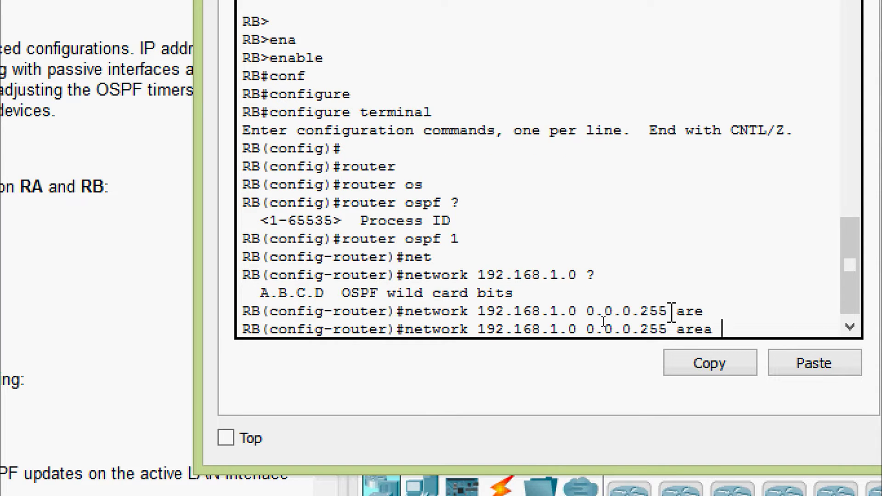
type("0")
key("Return")
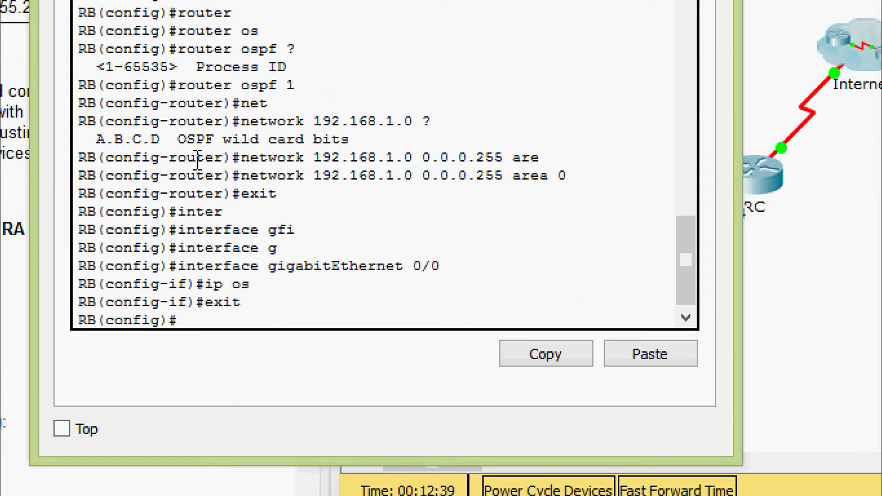
Enter RB's GigabitEthernet 0/0 interface configuration and set its OSPF hello interval to 5.
type("inter")
key("Tab")
type("gi")
key("Tab")
type("0/0")
key("Return")
type("ip os")
key("Tab")
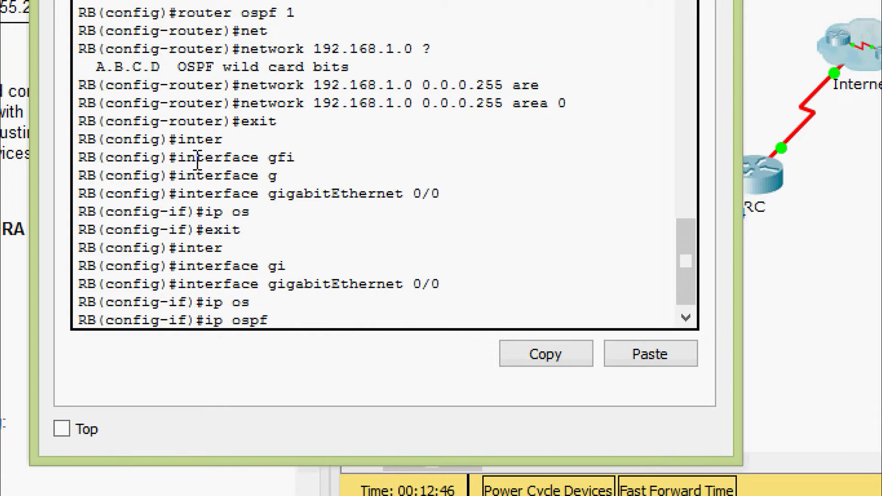
type("he")
key("Tab")
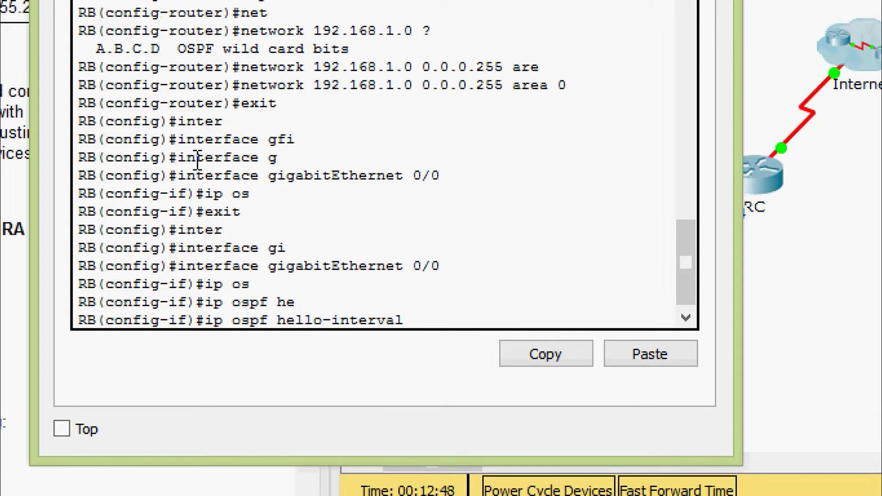
type("5")
key("Return")
Set the OSPF dead interval to 20 on RB's GigabitEthernet 0/0 interface.
type("ip os")
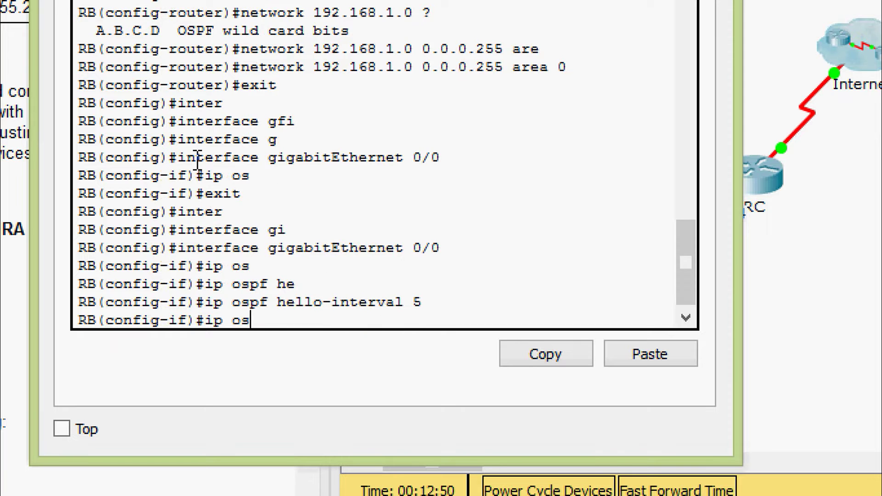
key("Tab")
type("de")
key("Tab")
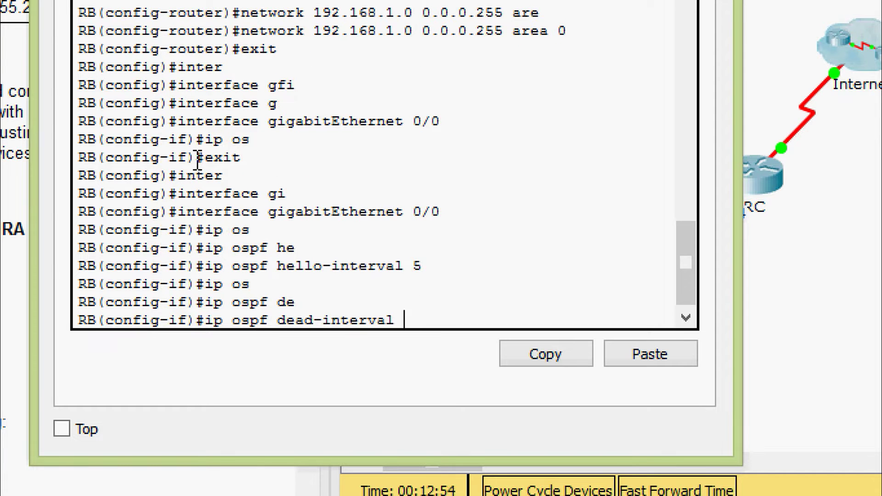
type("20")
key("Return")
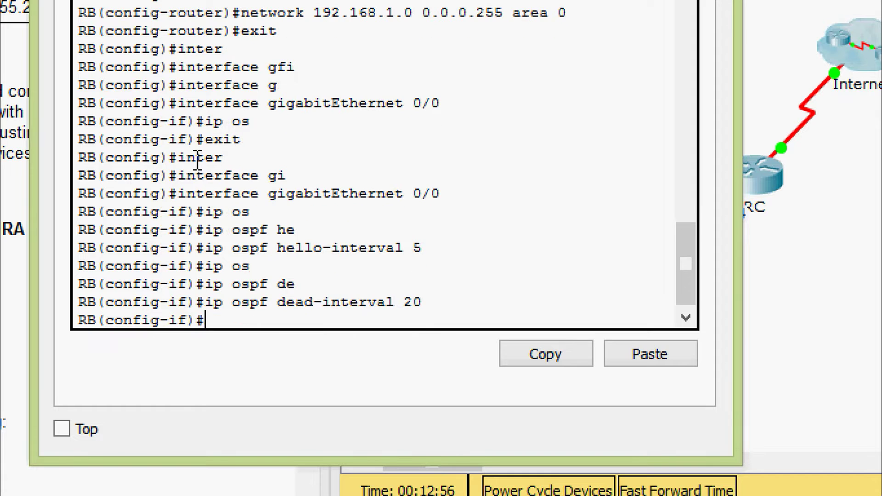
Set the OSPF priority to 100 on RB's GigabitEthernet 0/0 interface.
type("ip os")
key("Tab")
type("pr")
key("Tab")
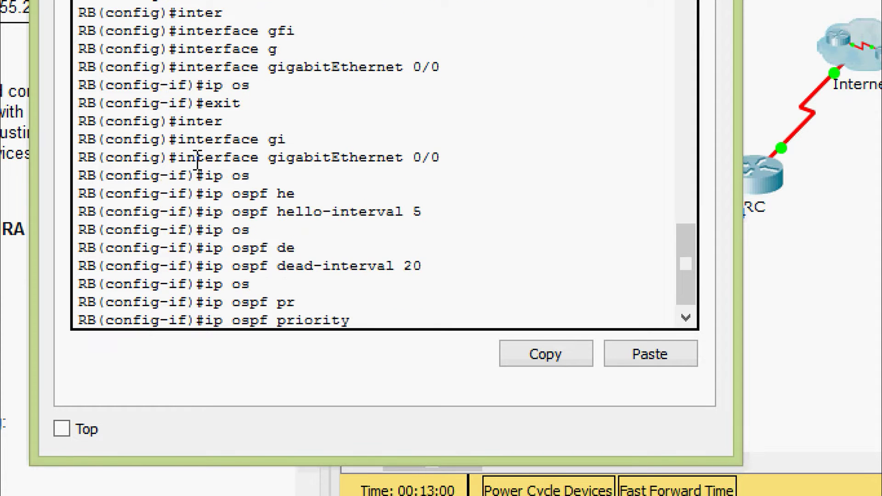
type("100")
key("Return")
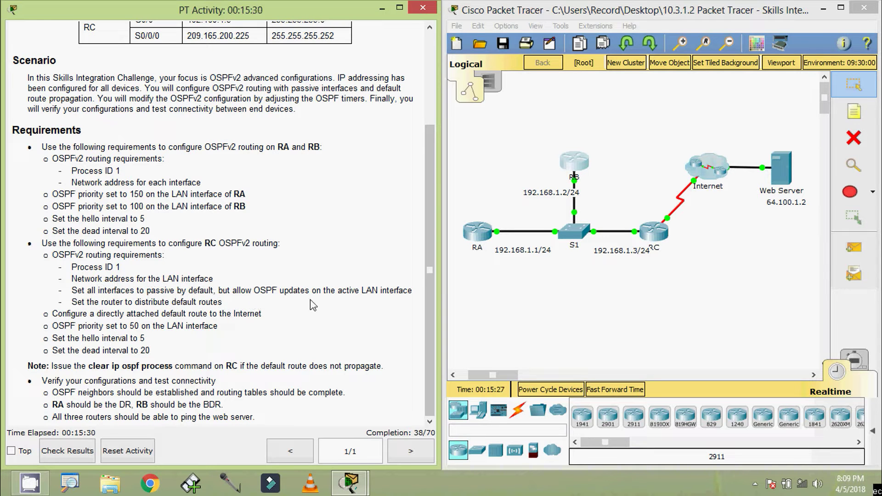
Open router RC's command line interface and move its window clear of the lower part of the workspace.
left_click(566, 304)
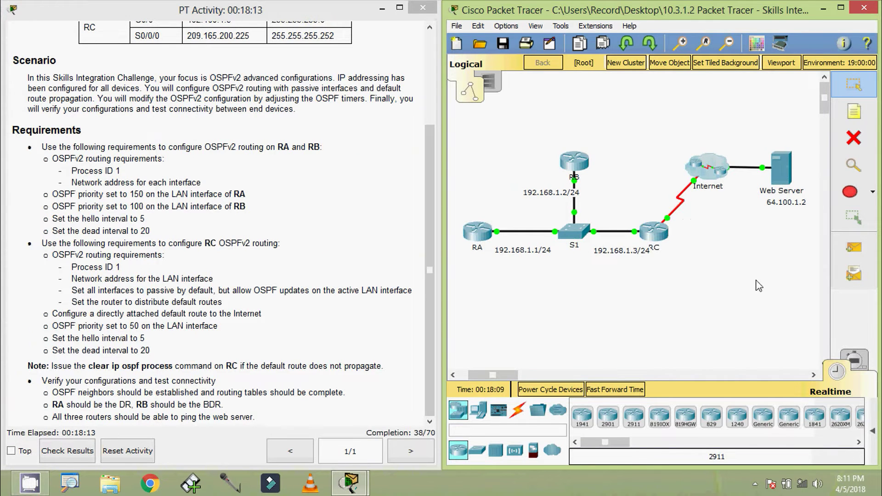
left_click(653, 232)
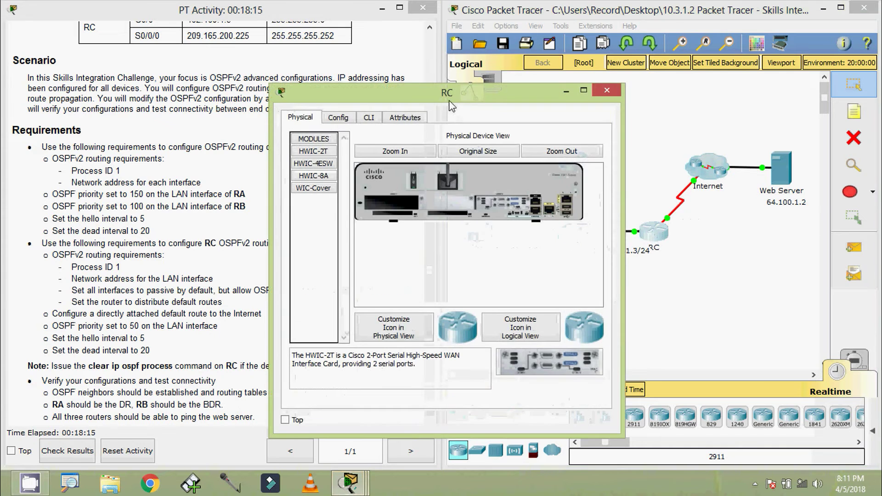
left_click_drag(449, 99, 459, 72)
left_click(384, 93)
left_click_drag(398, 76, 400, 47)
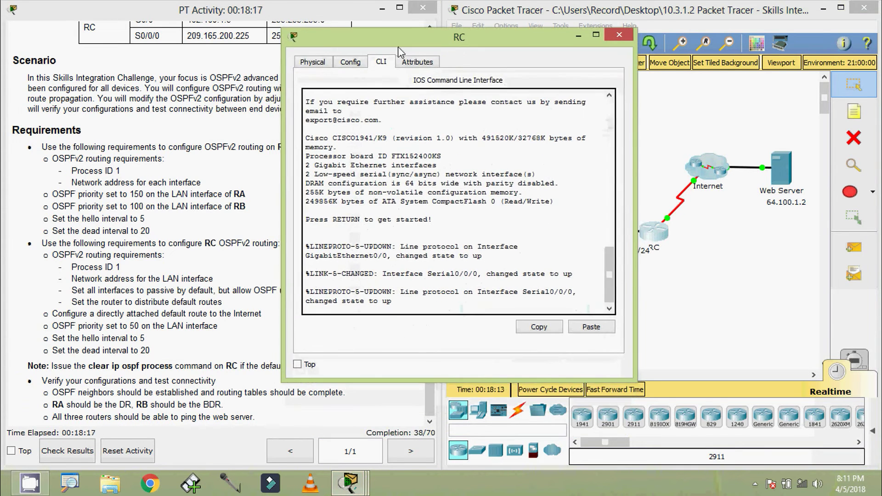
Enter privileged mode and global configuration mode on RC.
key("Return")
key("Return")
type("ena")
key("Tab")
key("Return")
type("conf")
key("Tab")
type("t")
key("Tab")
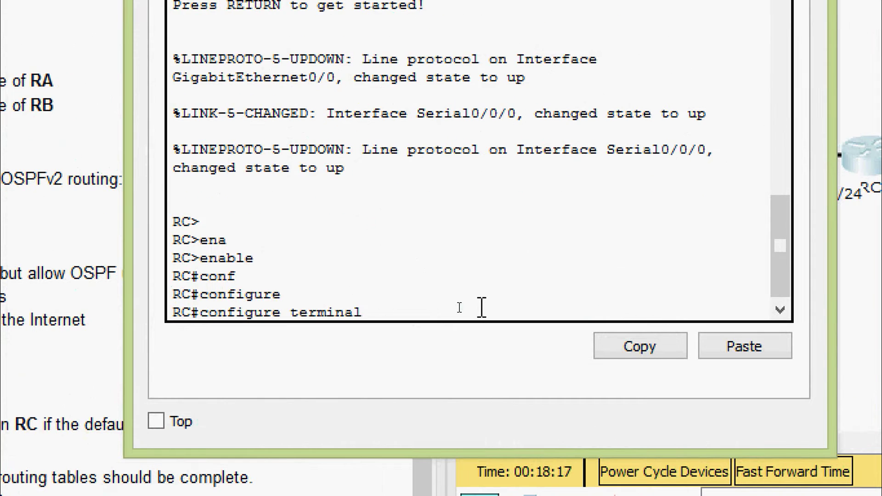
key("Return")
key("Return")
key("Return")
Configure a directly attached default route on RC, 0.0.0.0 0.0.0.0 out of interface Serial 0/0/0.
type("ip route")
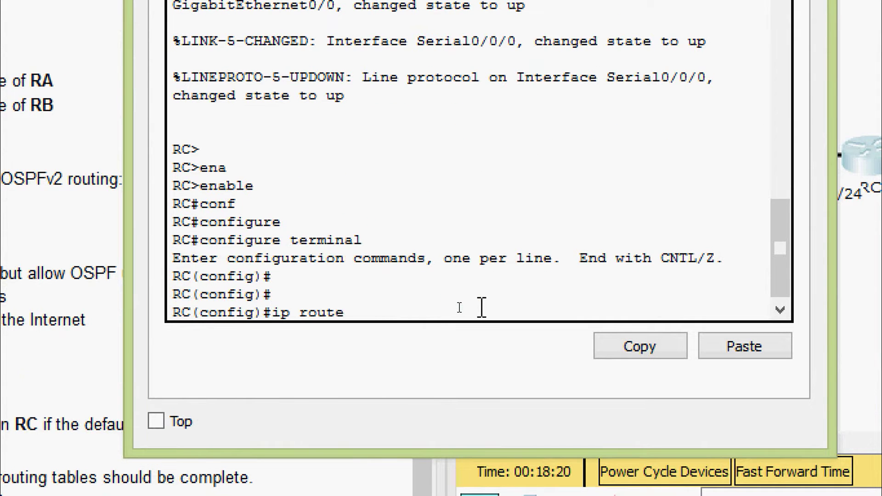
key("Tab")
type("0.0.0.0 0.0.0.0")
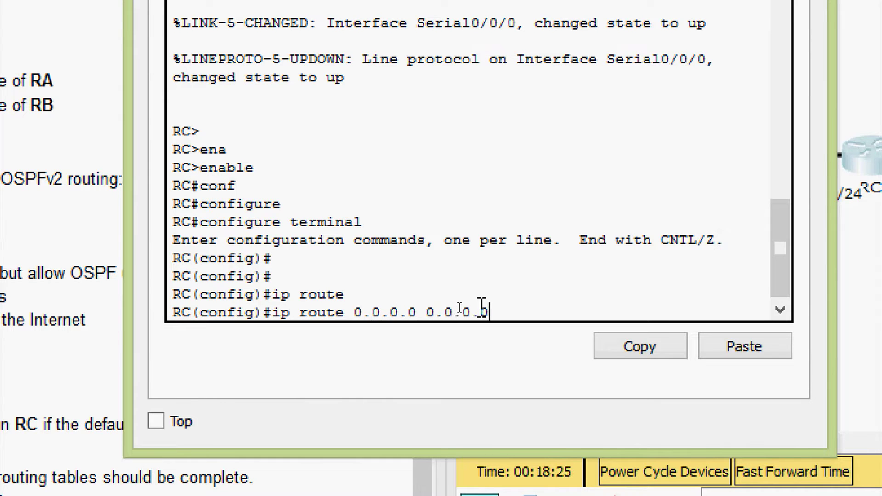
type(" ser")
key("Tab")
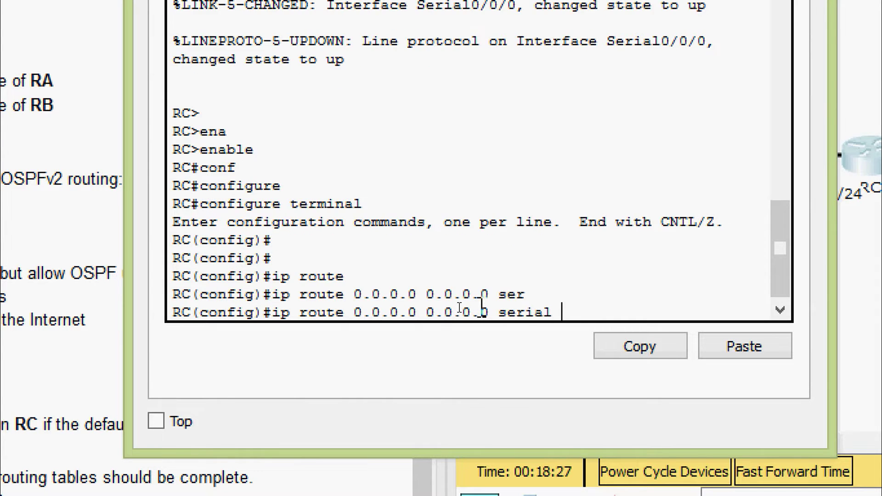
type("0/0/0")
key("Return")
key("Return")
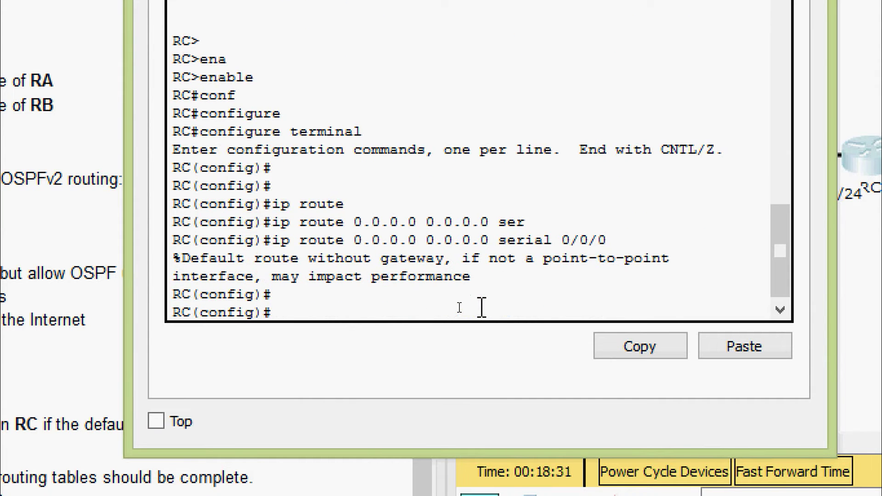
Start OSPF routing on RC with process ID 1 and distribute the default route with default-information originate.
type("router")
key("Tab")
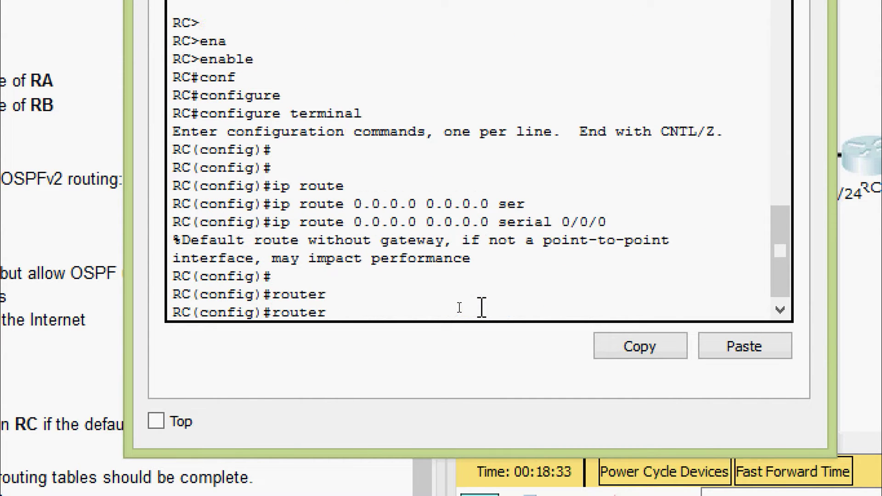
type("ospf 1")
key("Tab")
type("1")
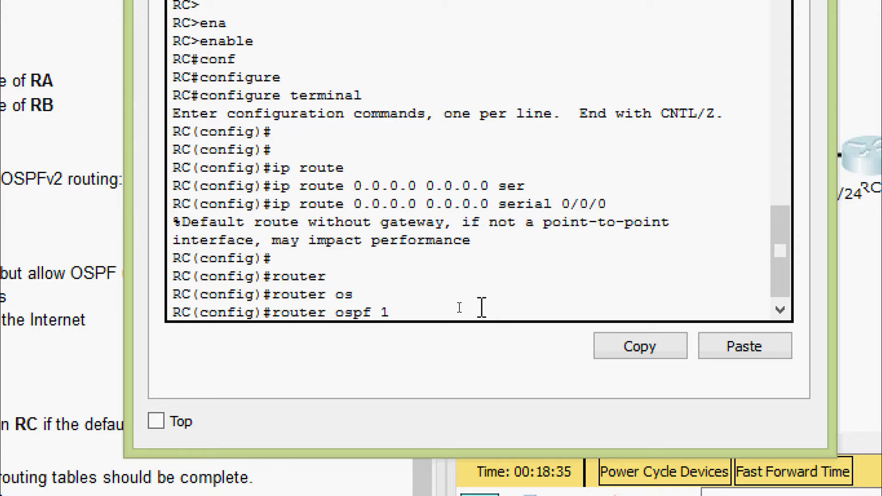
key("Return")
type("de")
key("Tab")
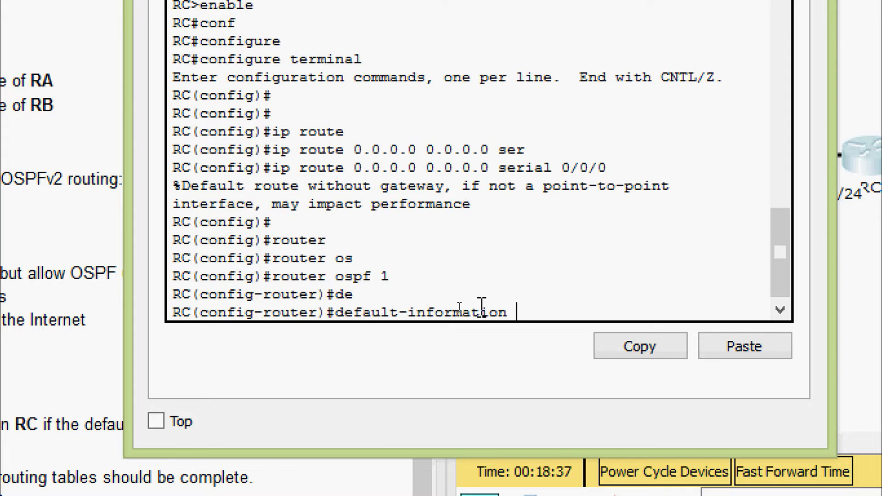
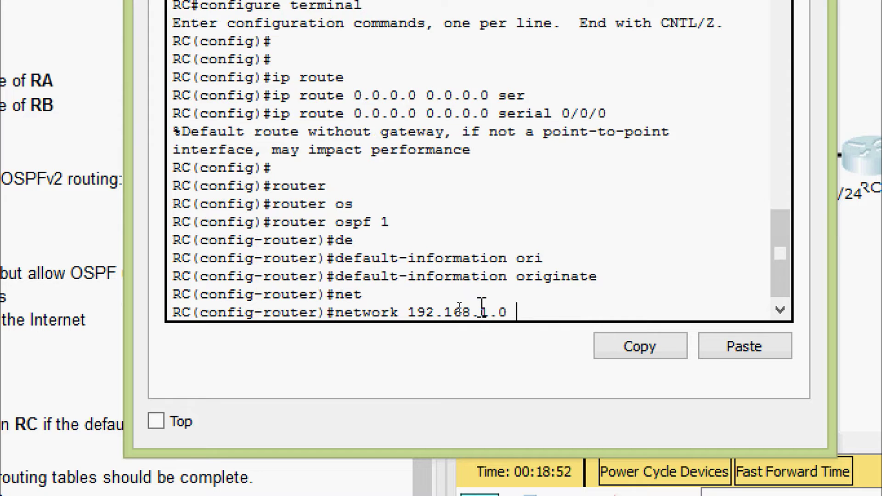
Add network 192.168.1.0 with wildcard mask 0.0.0.255 in area 0 to RC's OSPF process.
type("?")
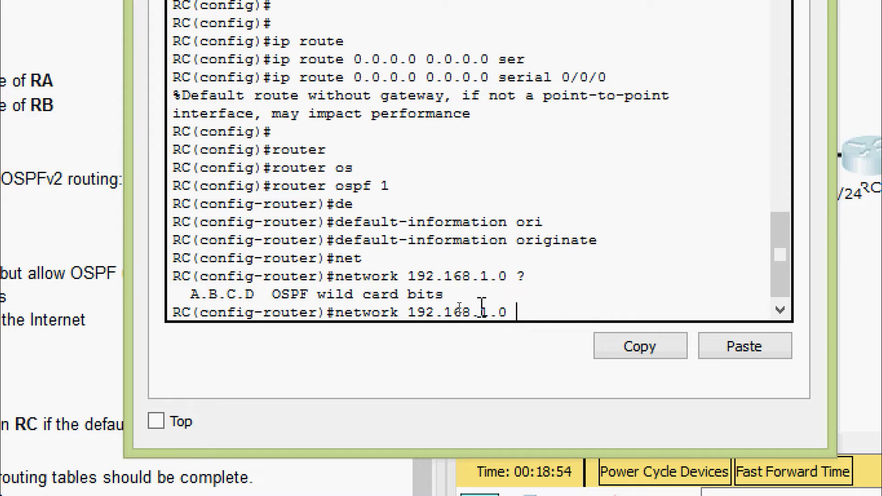
type("0.0.0.255 ?")
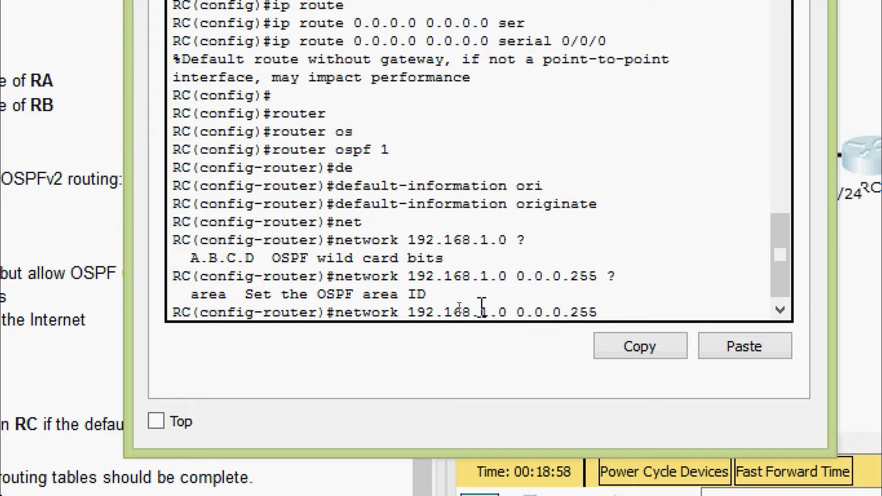
type("are")
key("Tab")
type("0")
key("Return")
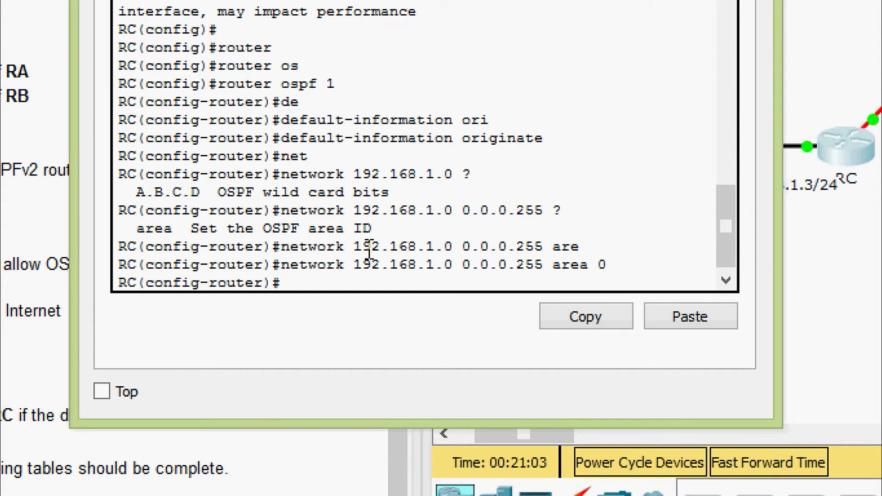
key("Return")
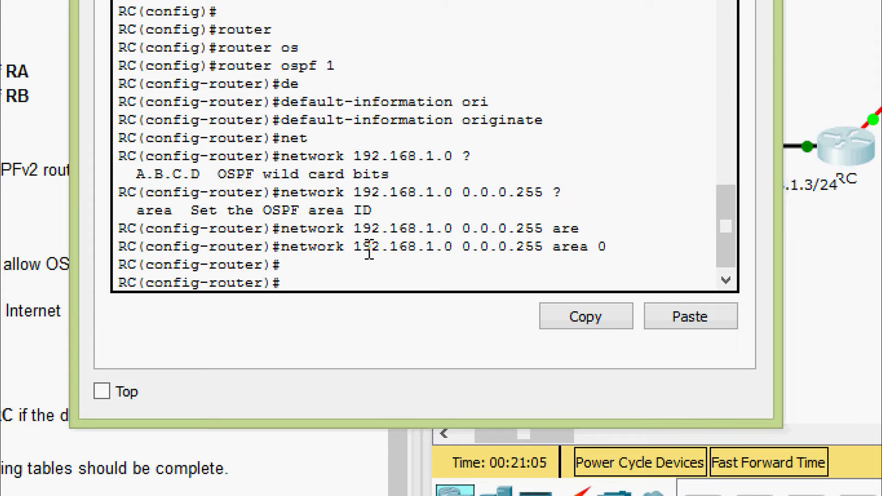
Make all of RC's interfaces passive by default in the OSPF process.
type("pa")
key("Tab")
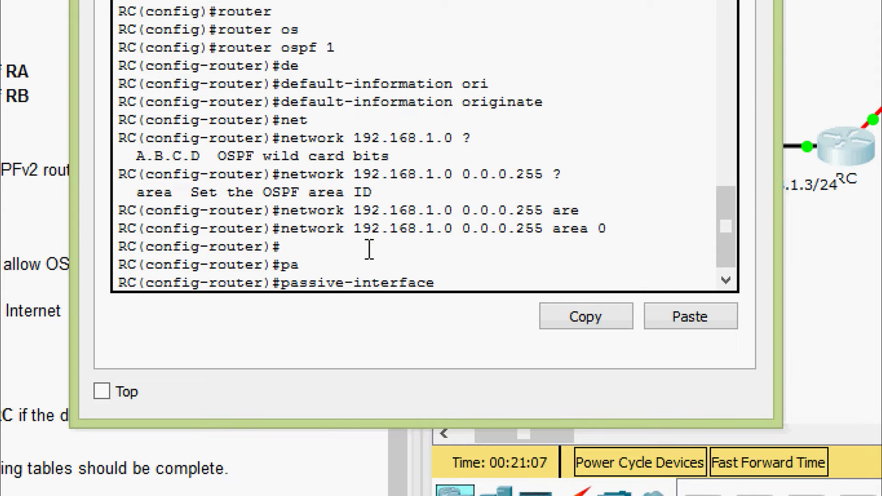
type("?")
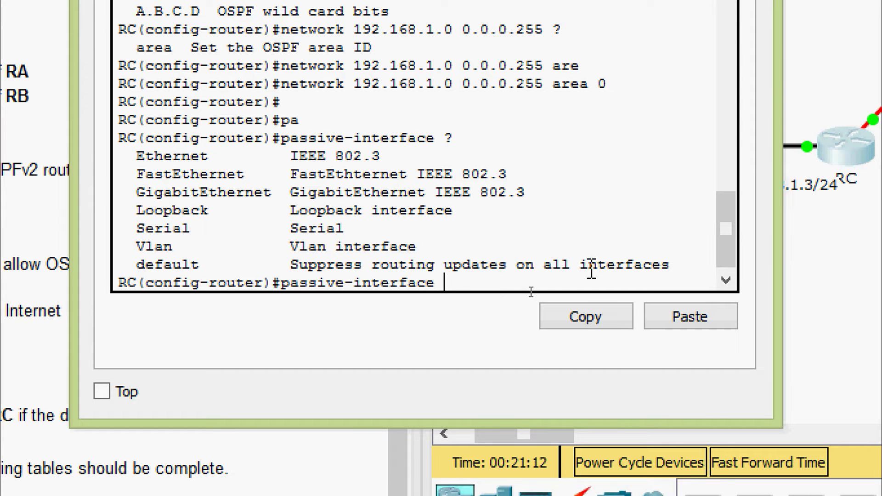
type("de")
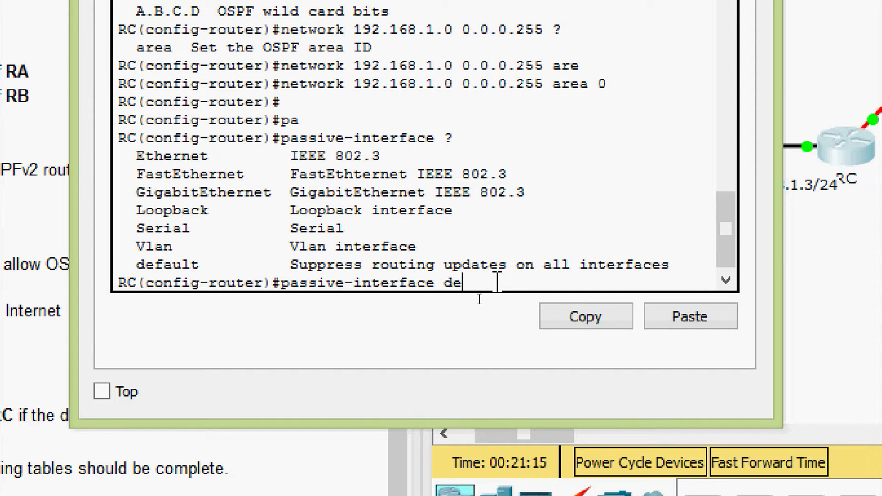
key("Tab")
key("Return")
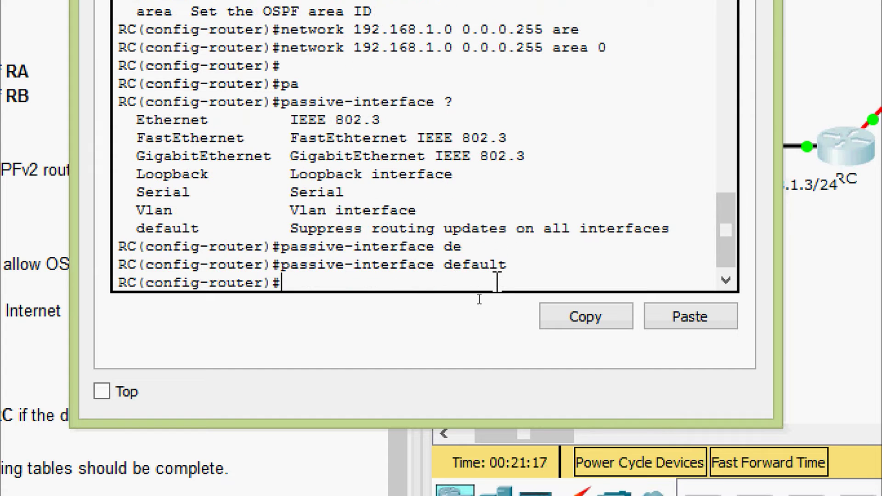
Exempt GigabitEthernet 0/0 from the passive default in RC's OSPF process with no passive-interface.
type("no pas")
key("Tab")
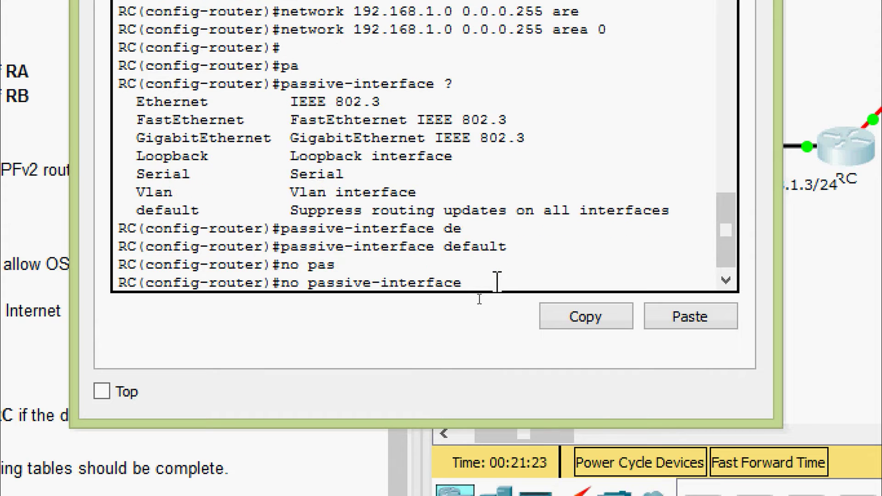
type("?")
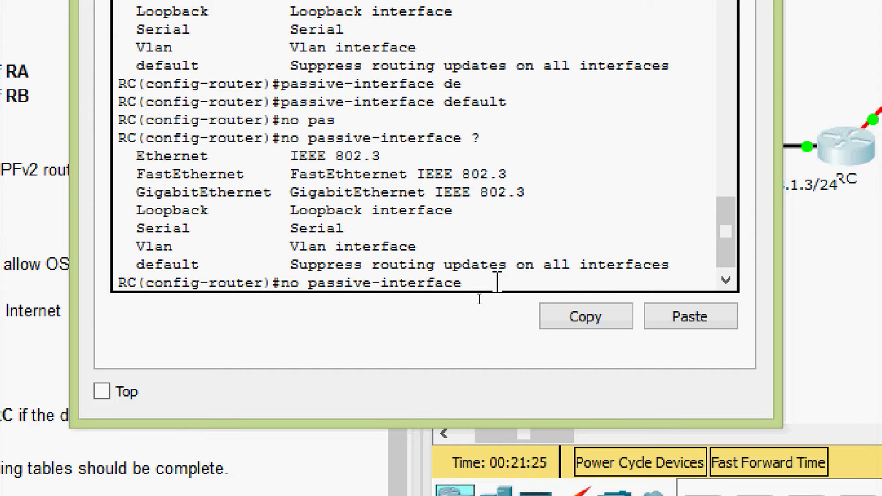
type("gi")
key("Tab")
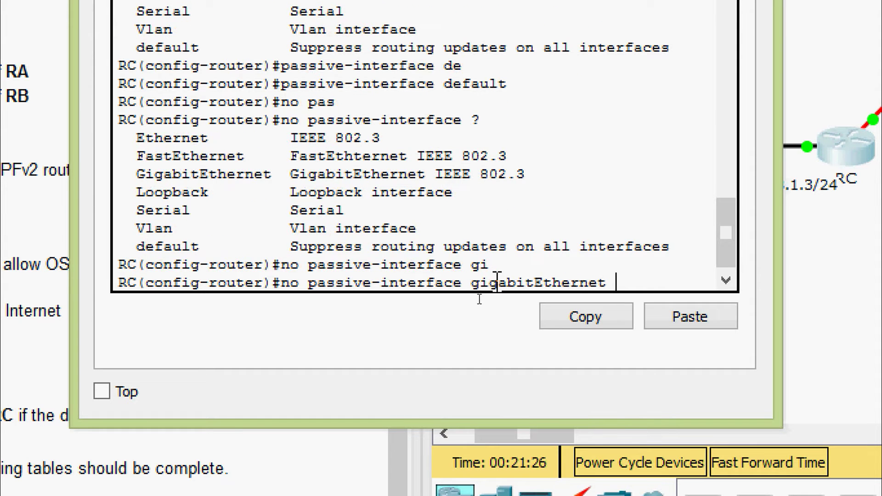
type("0/0")
key("Return")
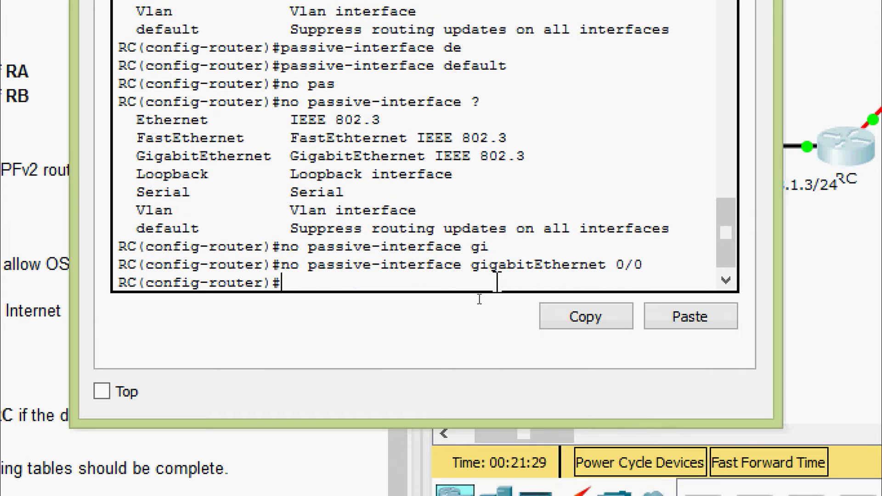
key("Return")
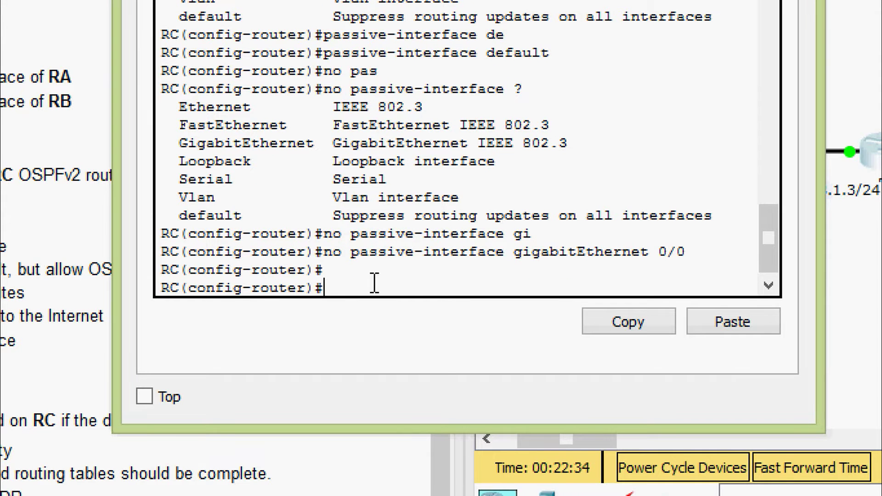
Enter RC's GigabitEthernet 0/0 interface configuration and set its OSPF hello interval to 5.
type("exit")
key("Return")
type("inter")
key("Tab")
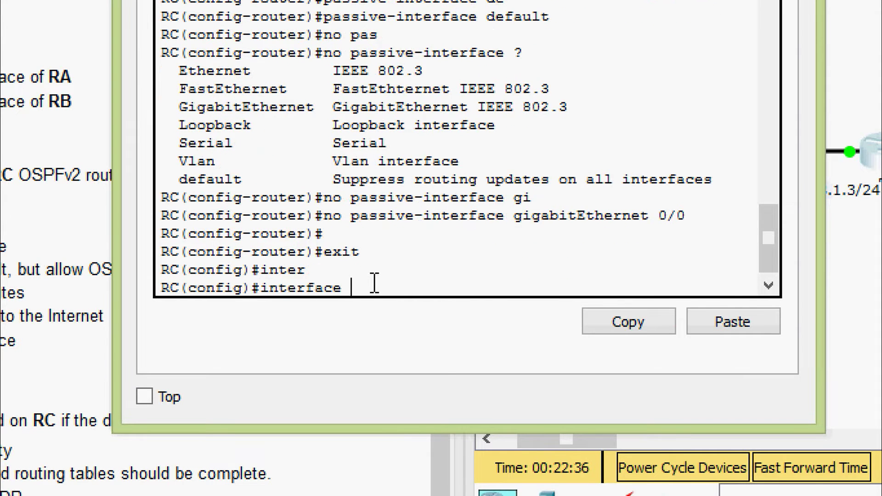
type("gi")
key("Tab")
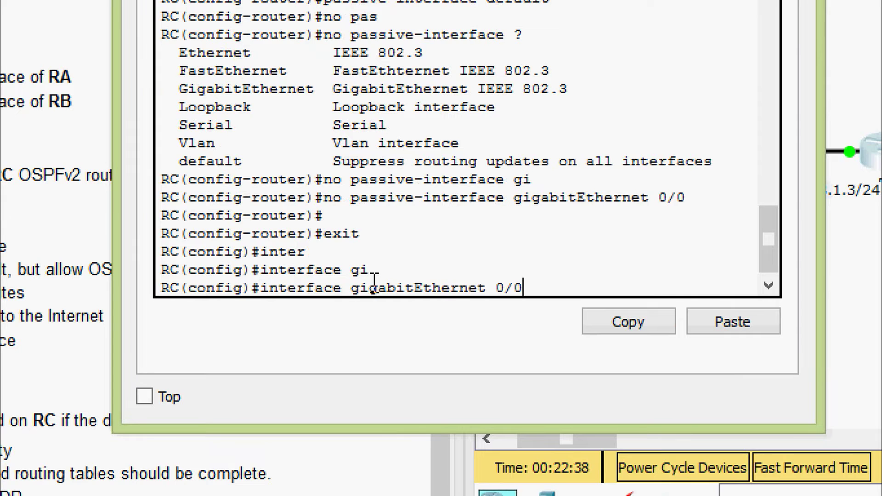
key("Return")
type("ip os")
key("Tab")
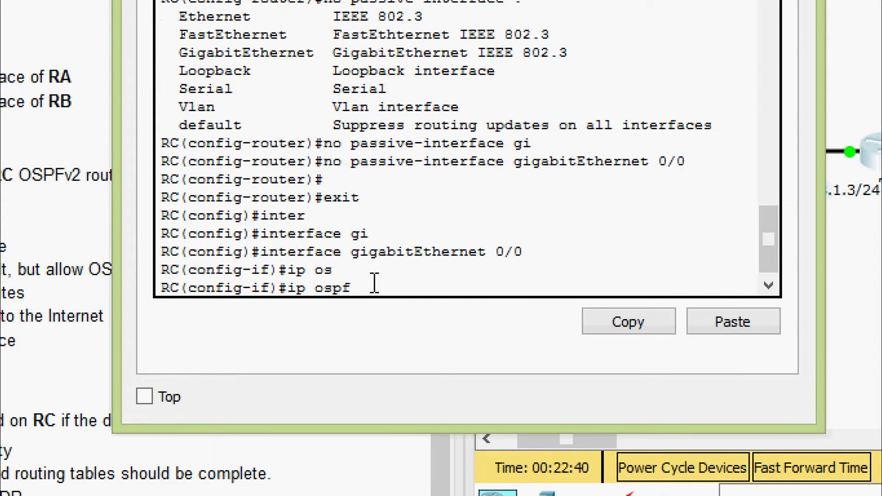
type("h")
key("Tab")
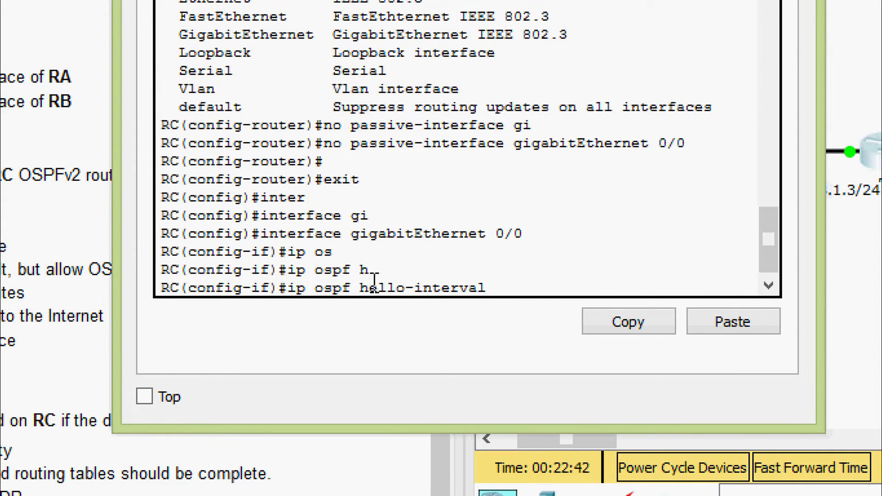
type("5")
key("Return")
Set the OSPF dead interval to 20 on RC's GigabitEthernet 0/0 interface.
type("ig-if)#i")
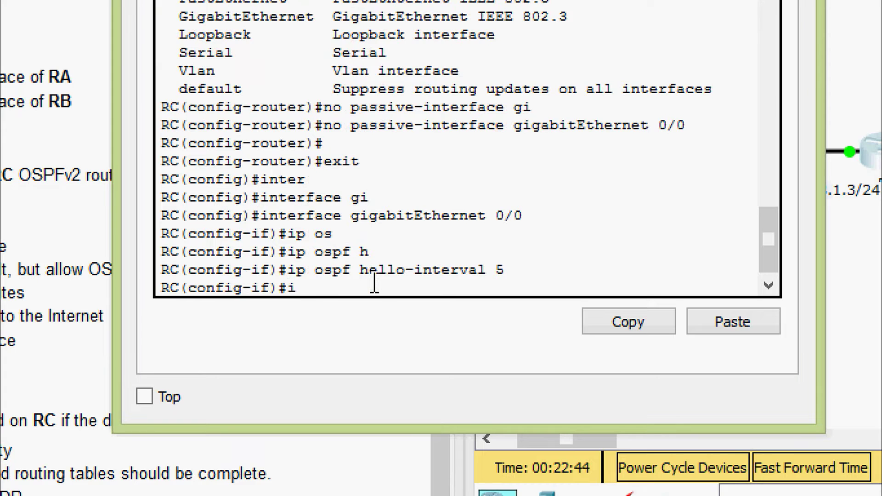
type("p os")
key("Tab")
type("de")
key("Tab")
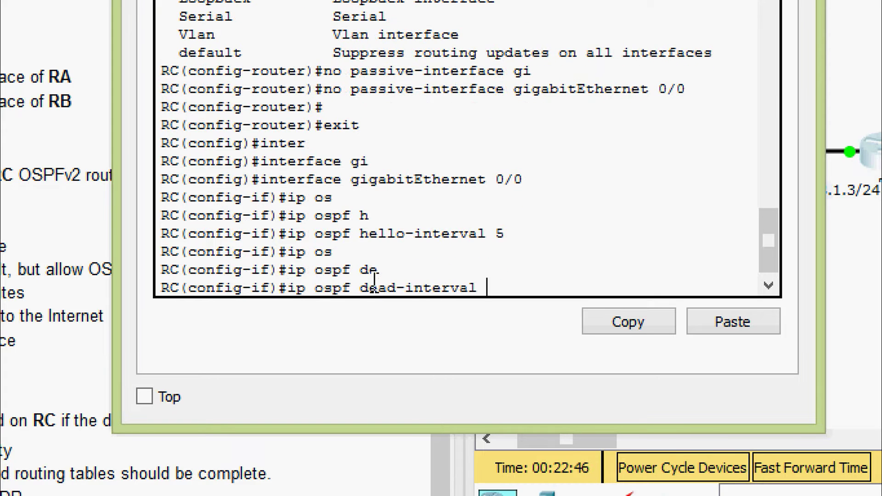
type("20")
key("Return")
Set the OSPF priority to 50 on RC's GigabitEthernet 0/0 interface and close RC's window.
type("ip os")
key("Tab")
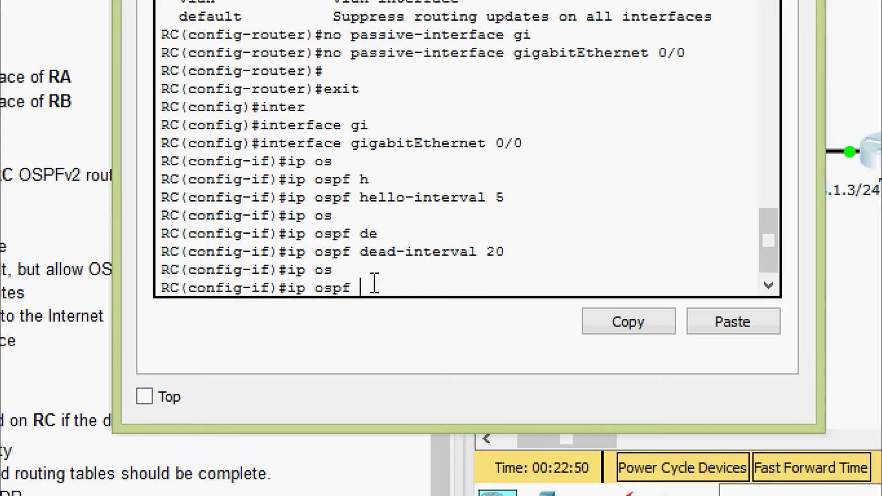
type("pr")
key("Tab")
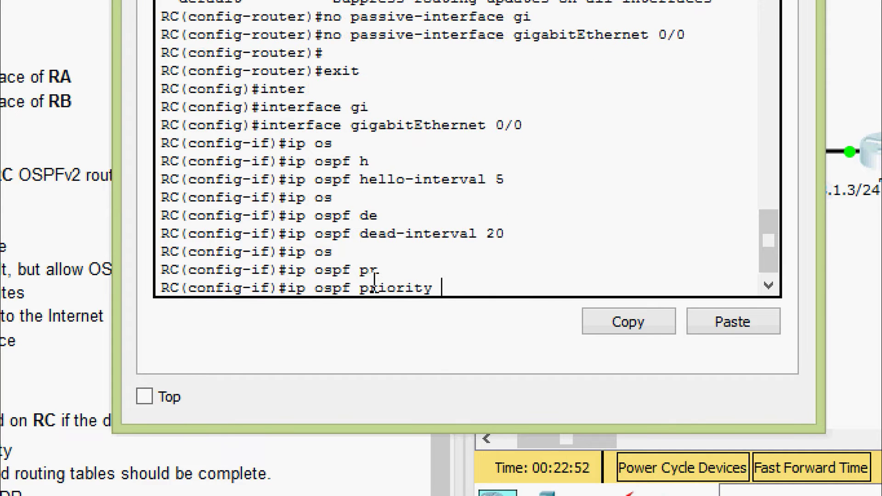
type("50")
key("Return")
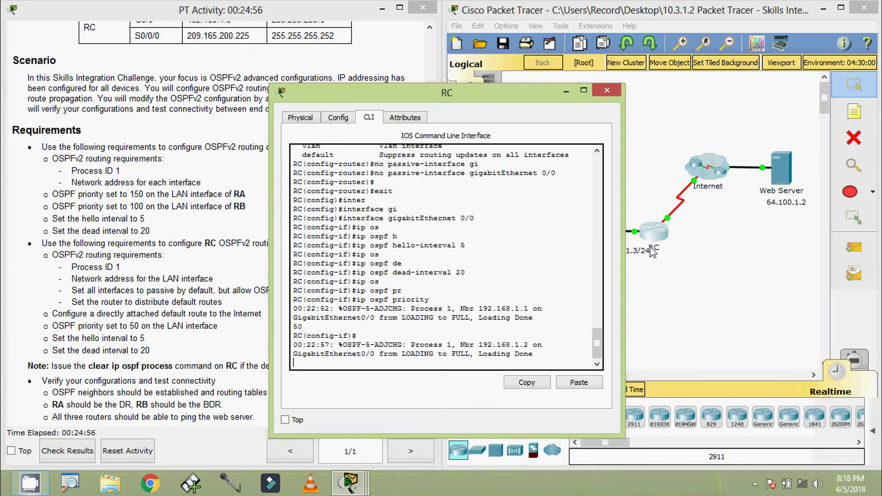
left_click(607, 90)
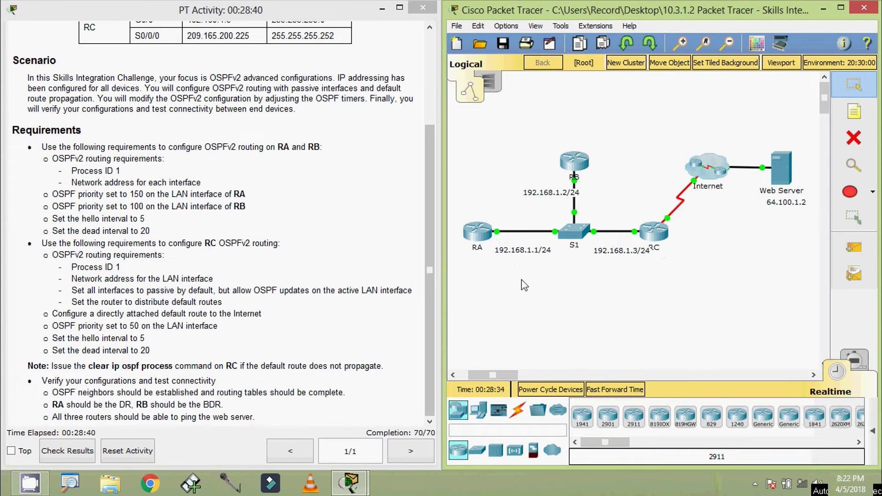
Open router RA's command line and enter privileged EXEC mode.
left_click(476, 231)
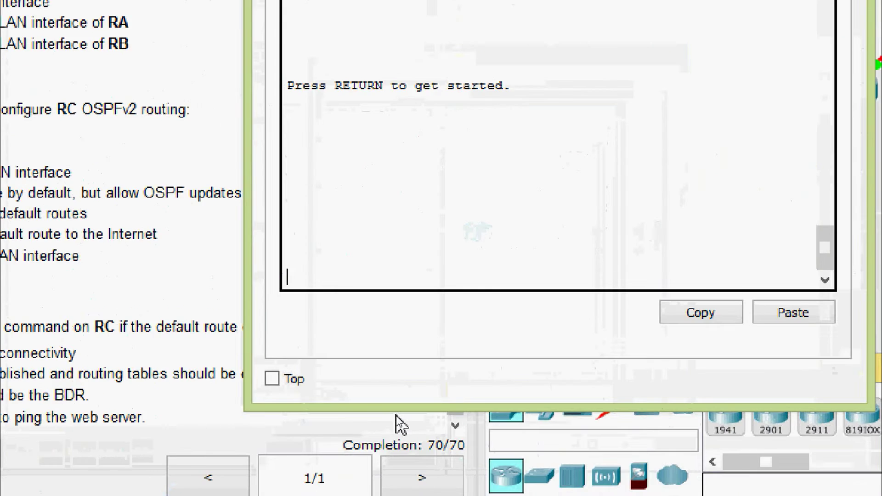
key("Return")
type("ena")
key("Tab")
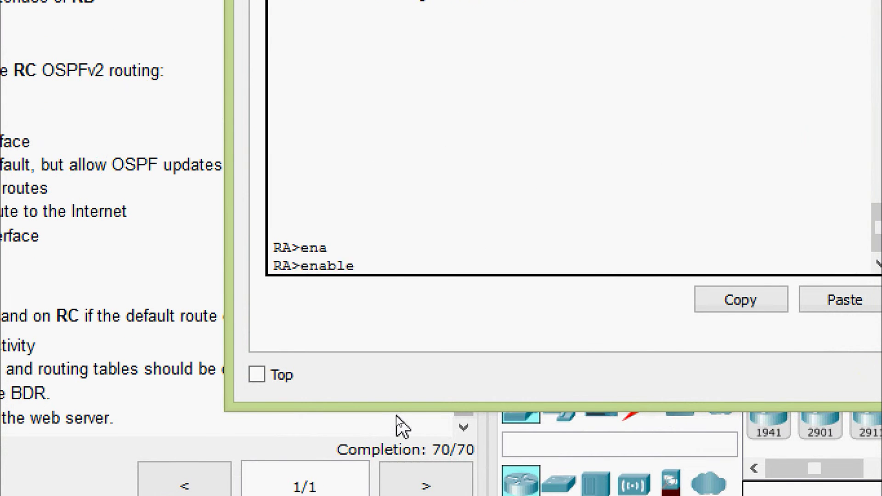
key("Return")
Display RA's OSPF neighbor table with show ip ospf neighbor.
type("sh")
key("Tab")
type("ip ")
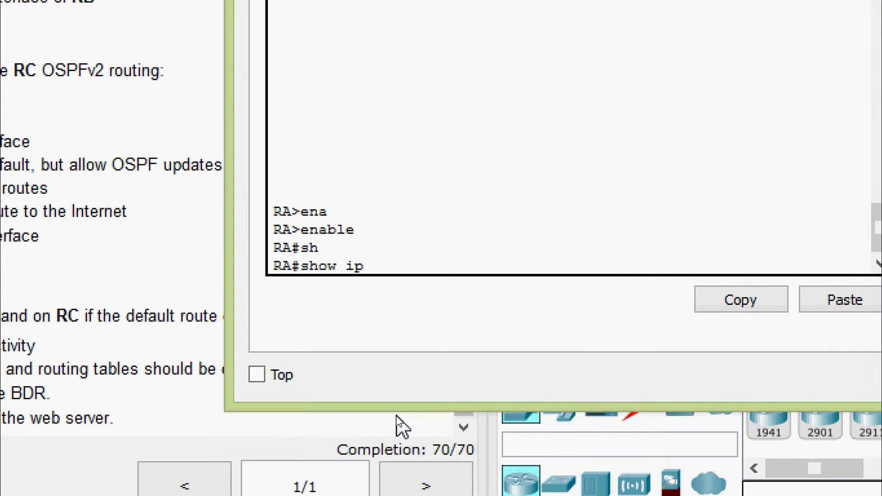
type("os")
key("Tab")
type("ne")
key("Tab")
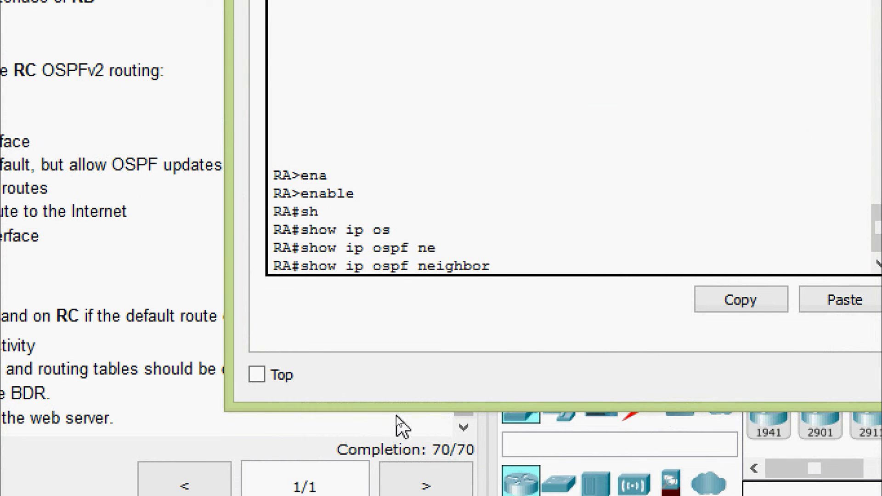
key("Return")
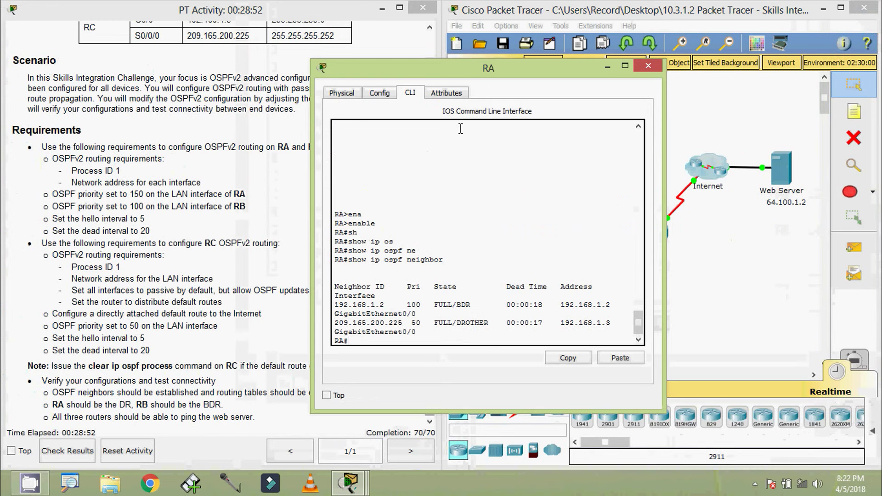
Examine each neighbor's ID and its DR, BDR or DROTHER role in RA's OSPF neighbor table.
left_click_drag(479, 74, 239, 53)
left_click_drag(145, 279, 94, 281)
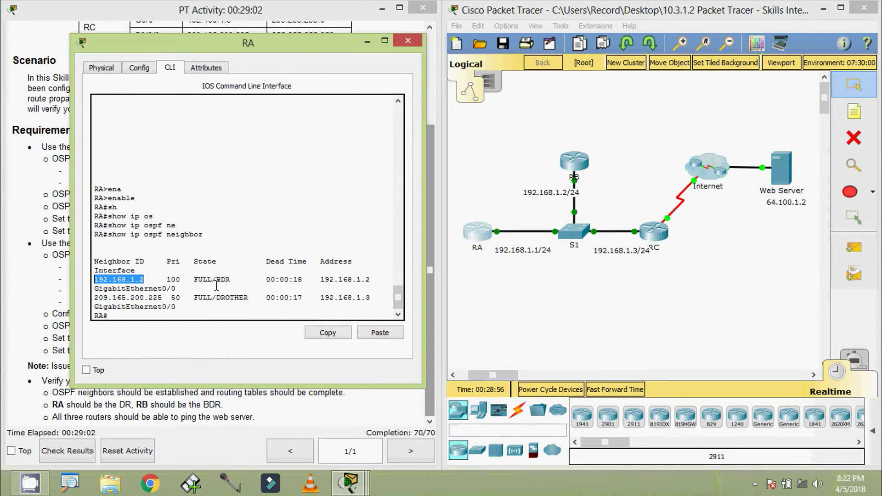
left_click_drag(216, 279, 232, 280)
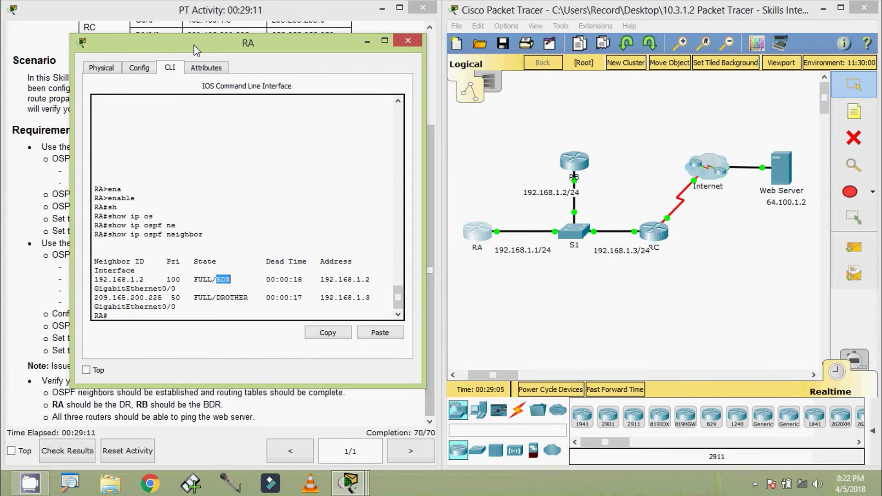
left_click_drag(196, 50, 285, 58)
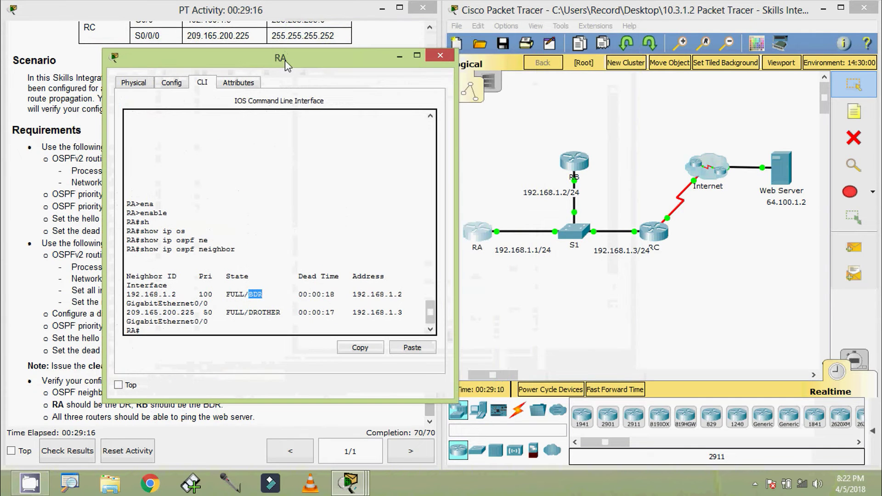
left_click_drag(128, 312, 196, 317)
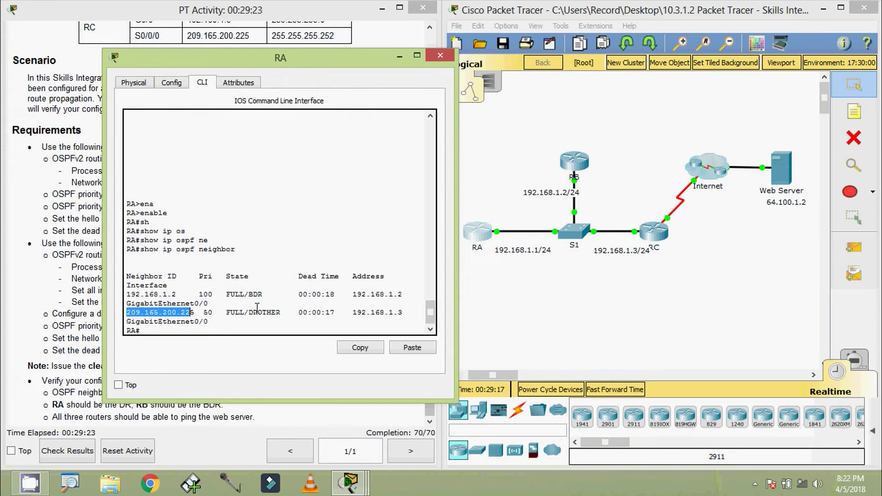
left_click_drag(252, 313, 285, 312)
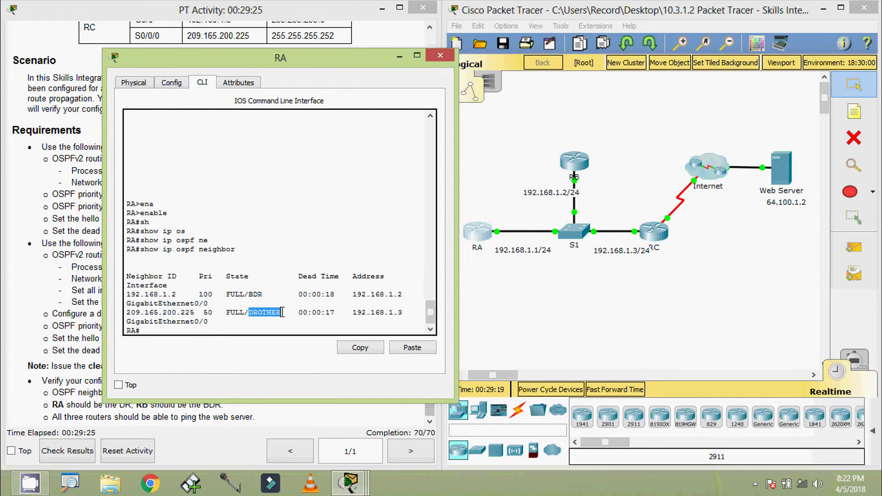
left_click(286, 312)
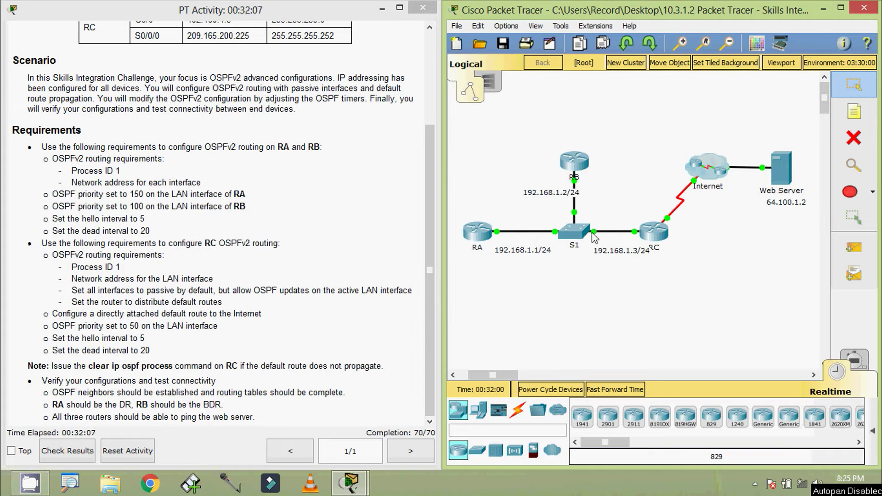
Open router RB's command line and enter privileged EXEC mode.
left_click(580, 197)
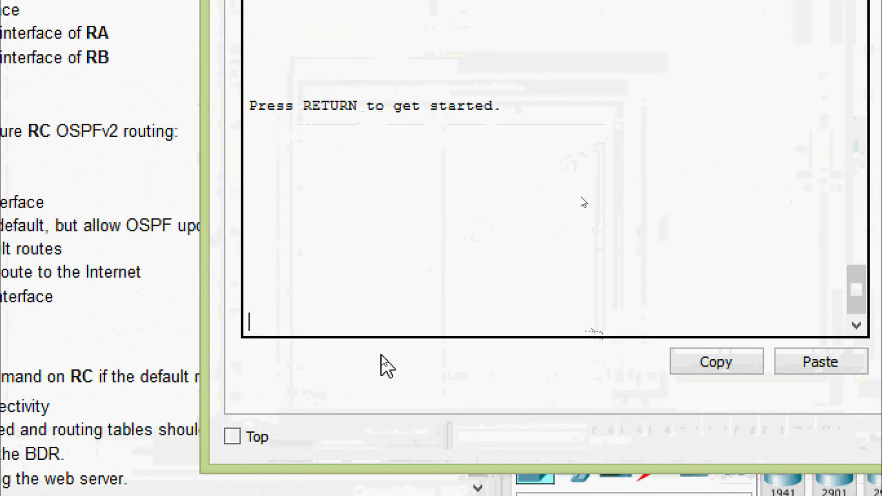
key("Return")
type("ena")
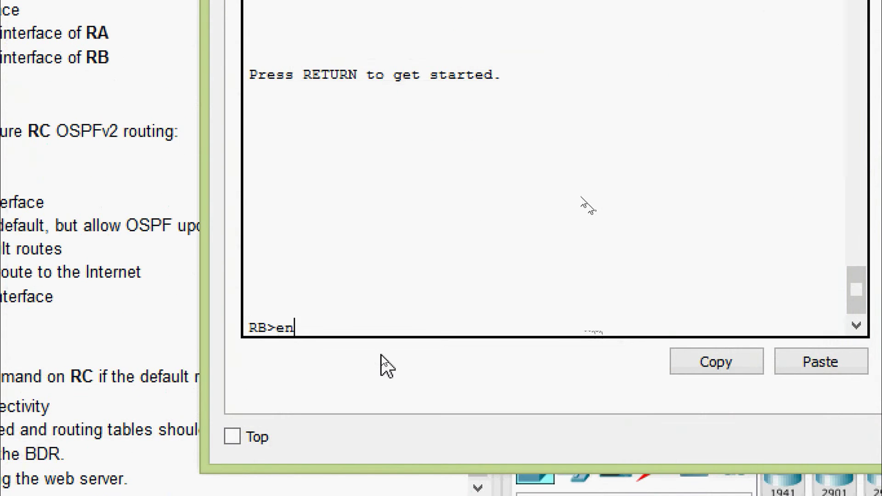
key("Tab")
key("Return")
Display RB's OSPF neighbor table with show ip ospf neighbor.
type("sh")
key("Tab")
type("ip")
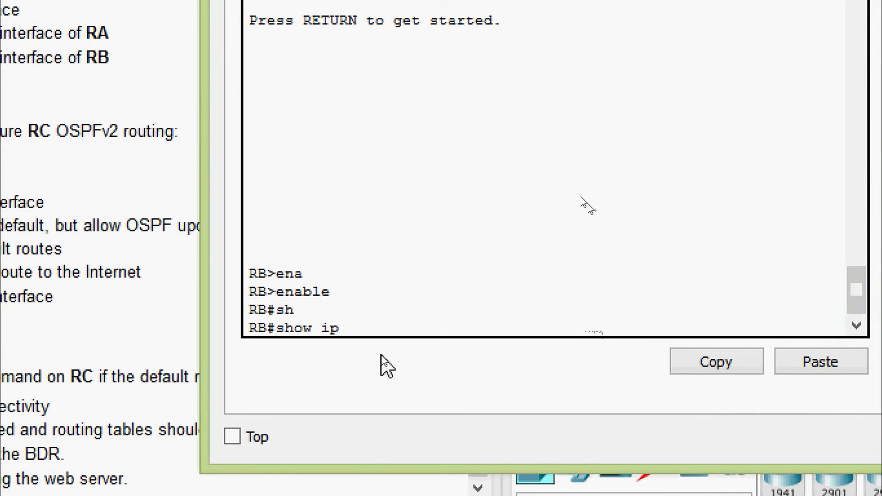
type(" os")
key("Tab")
type("ne")
key("Tab")
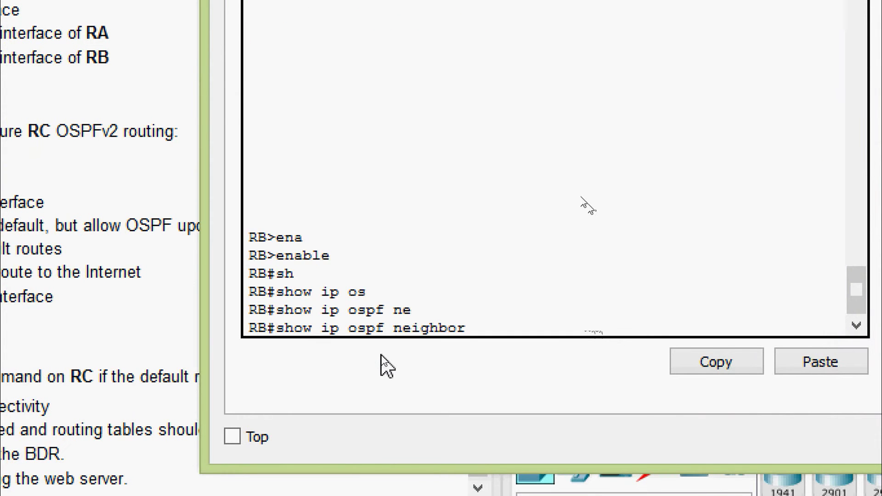
key("Return")
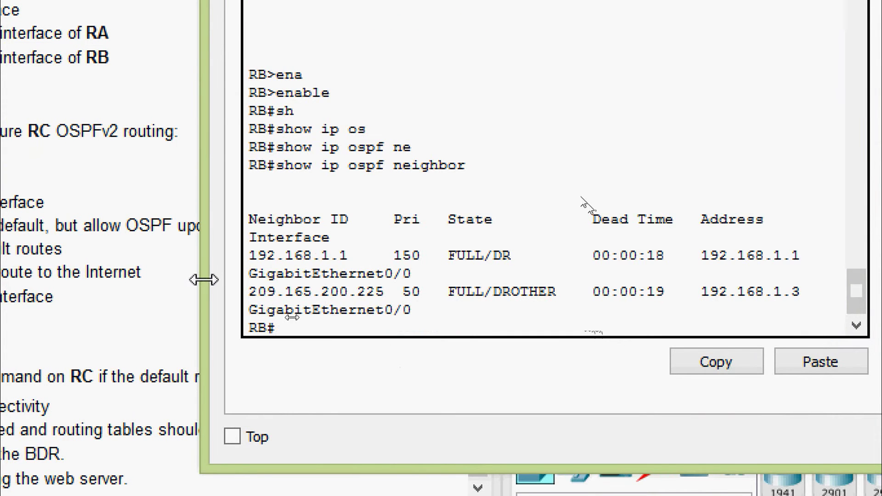
Widen RB's window to fit each table row on one line and examine the neighbor IDs and OSPF roles.
left_click_drag(205, 278, 56, 253)
left_click_drag(110, 252, 3, 248)
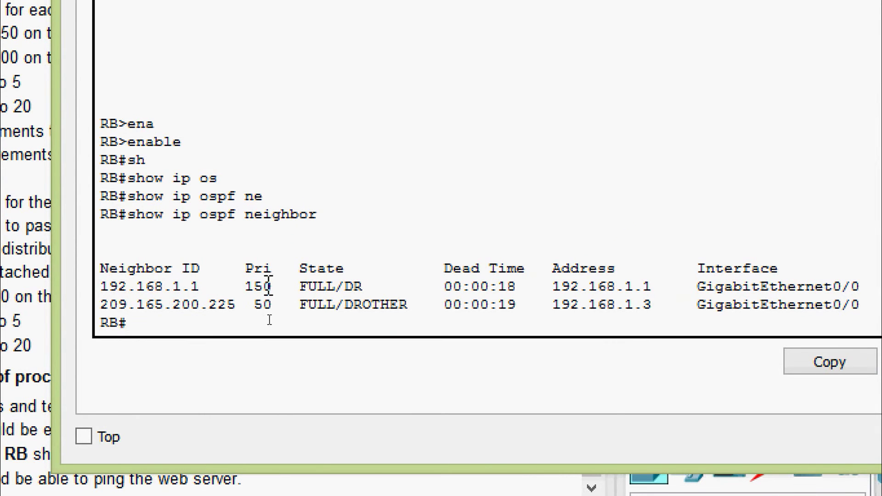
left_click_drag(293, 271, 368, 285)
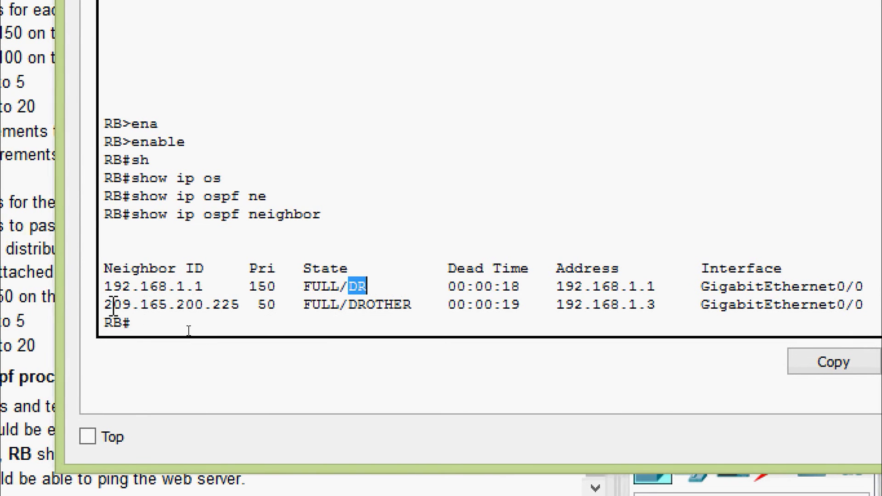
left_click_drag(100, 306, 251, 312)
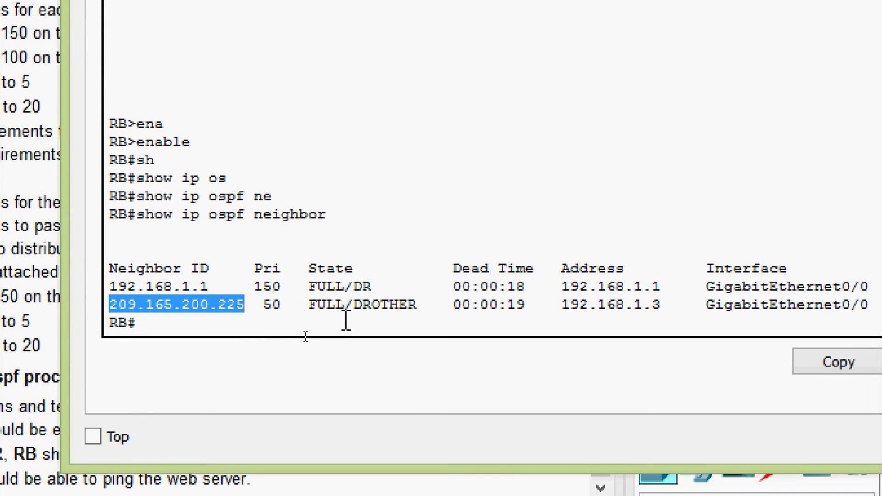
left_click_drag(354, 310, 433, 307)
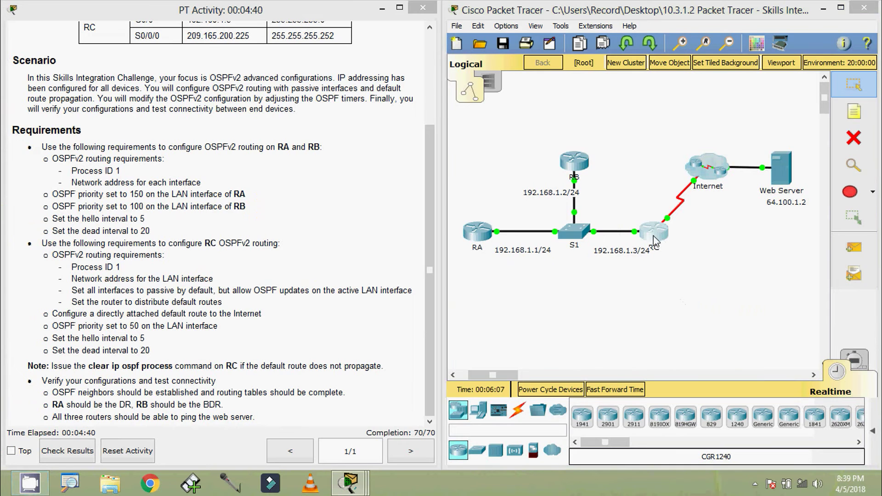
Open router RC's command line and enter privileged EXEC mode.
left_click(655, 242)
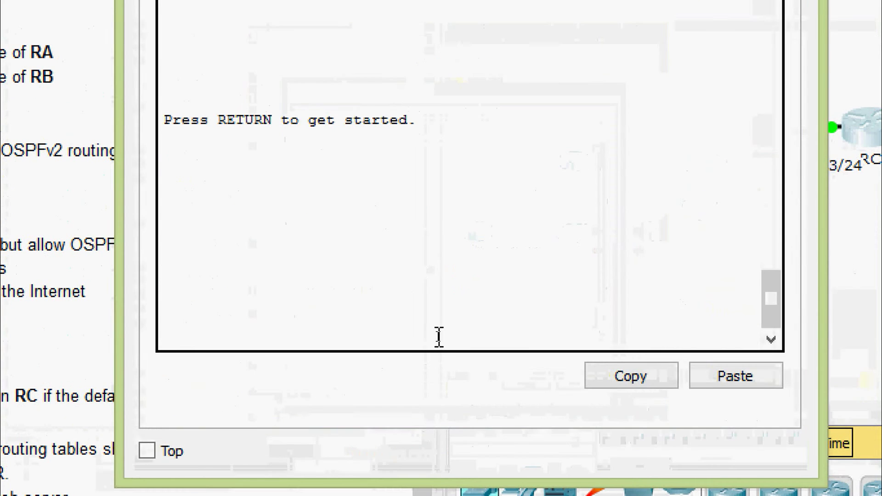
key("Return")
type("ena")
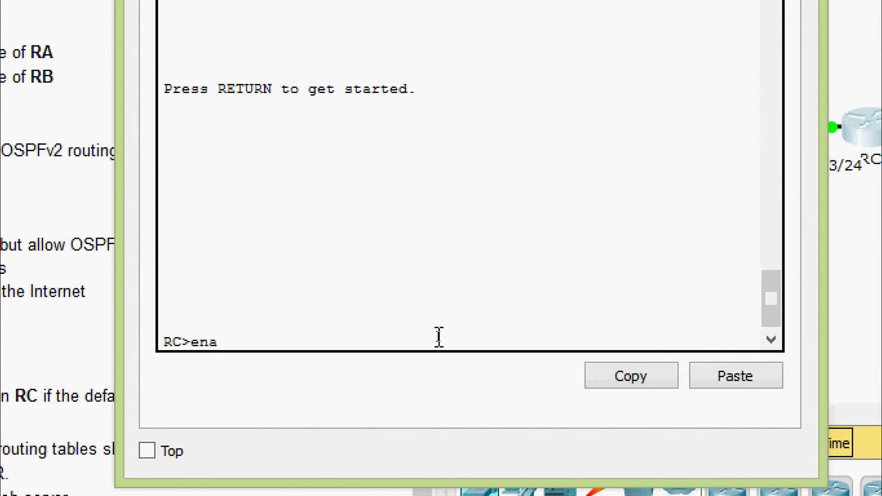
key("Tab")
key("Return")
Display RC's OSPF neighbor table with show ip ospf neighbor.
type("sh")
key("Tab")
type("ip os")
key("Tab")
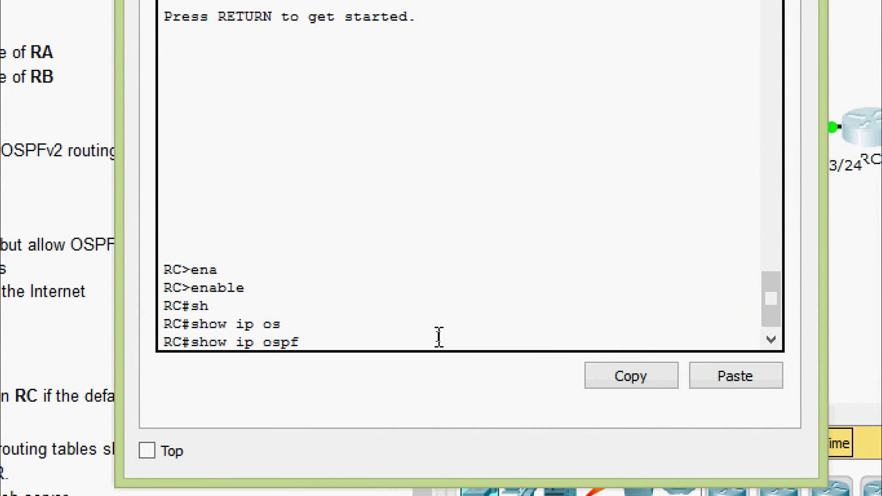
type("n")
key("Tab")
key("Return")
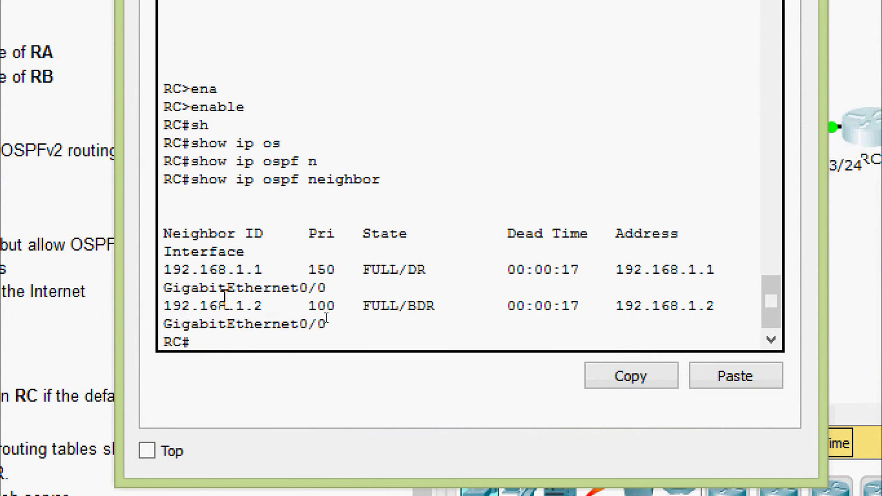
Widen RC's window and examine which neighbors hold the DR and BDR roles in its OSPF neighbor table.
mouse_move(118, 282)
left_mouse_down()
mouse_move(14, 278)
mouse_move(152, 280)
mouse_move(117, 280)
left_mouse_up()
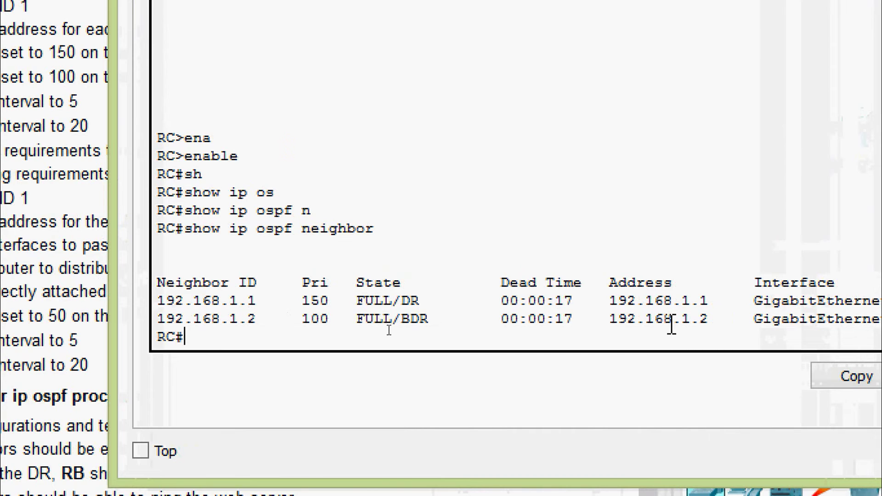
left_click_drag(275, 300, 156, 301)
left_click_drag(265, 319, 298, 300)
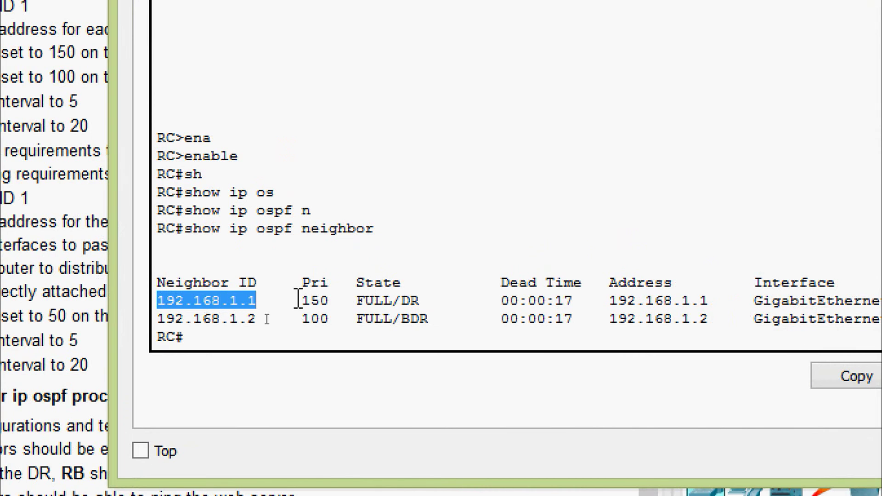
left_click_drag(401, 301, 430, 302)
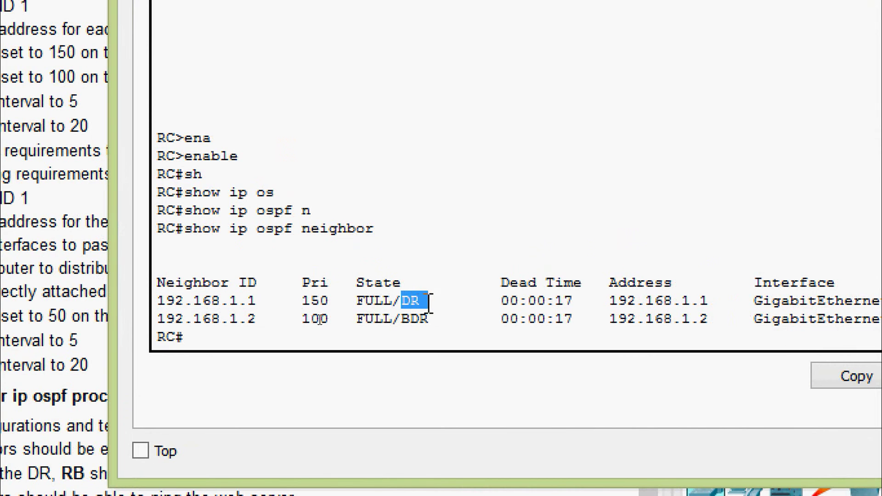
left_click_drag(157, 319, 256, 318)
left_click_drag(401, 319, 428, 319)
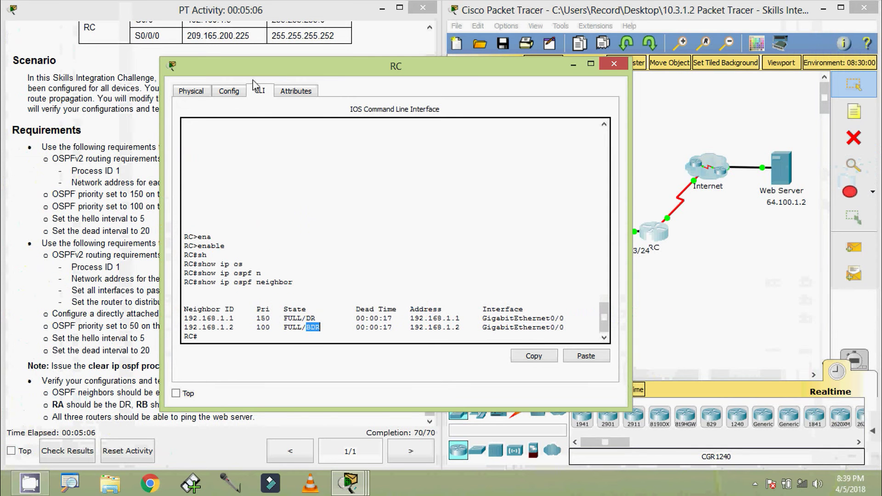
left_click_drag(253, 78, 307, 45)
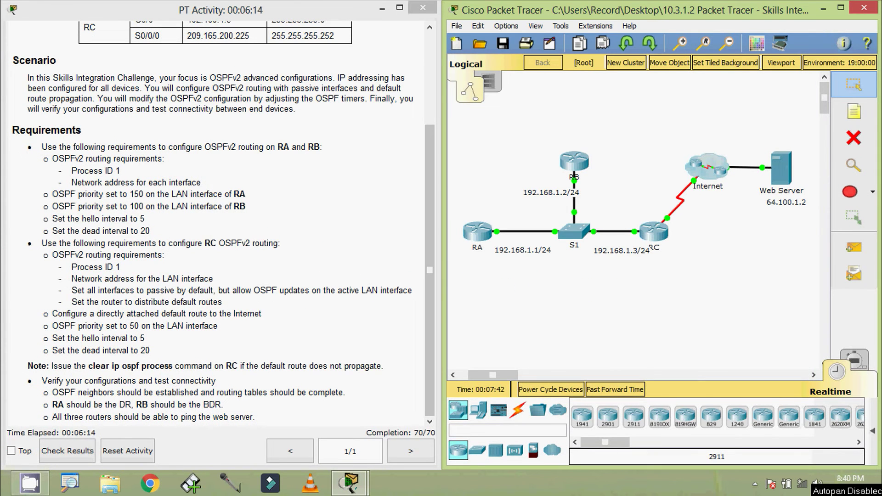
Open router RA's command line and enter privileged EXEC mode.
left_click(478, 232)
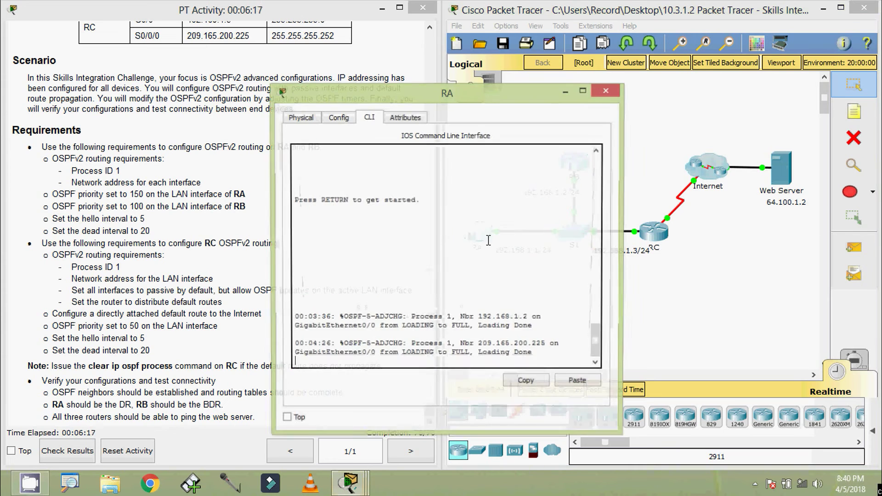
left_click_drag(432, 94, 529, 78)
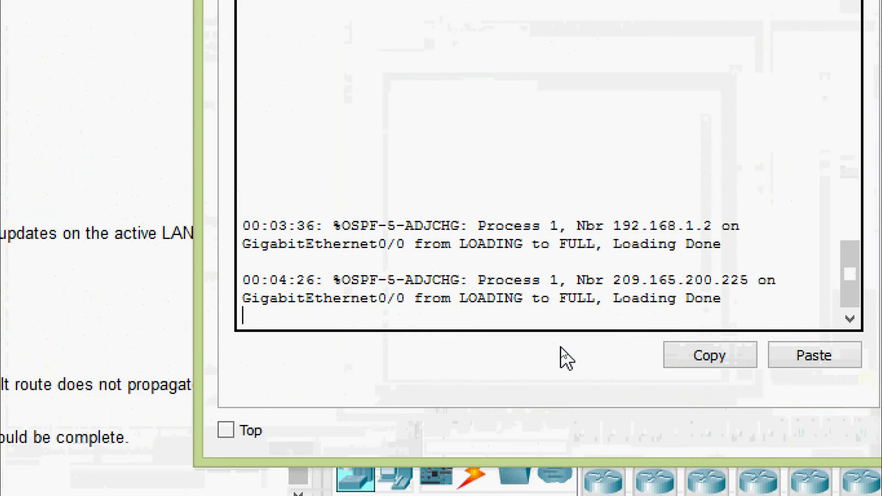
key("Return")
type("en")
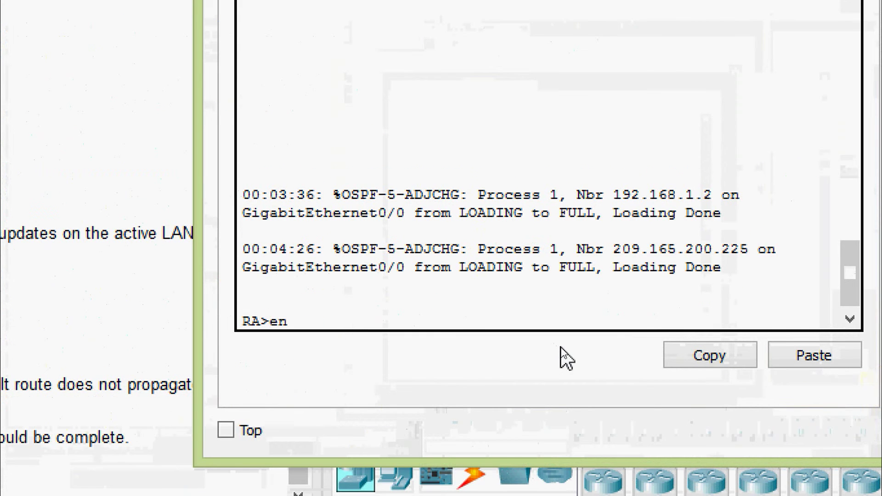
key("Tab")
key("Return")
Display RA's routing table with show ip route, highlight its OSPF default route entry and close the router window.
type("sh")
key("Tab")
type("ip r")
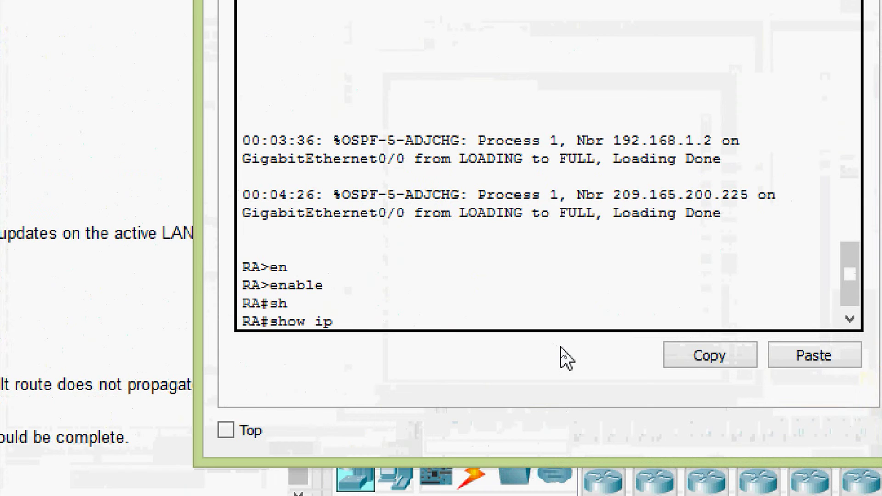
key("Tab")
type("oute")
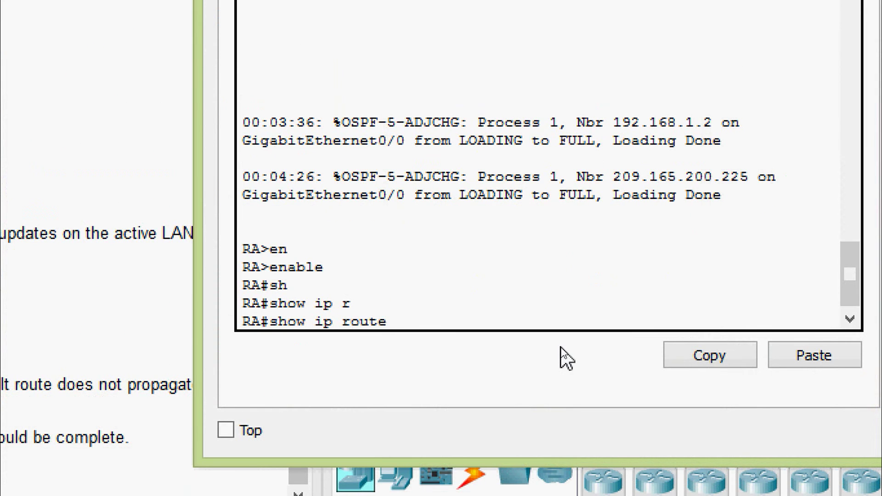
key("Tab")
key("Return")
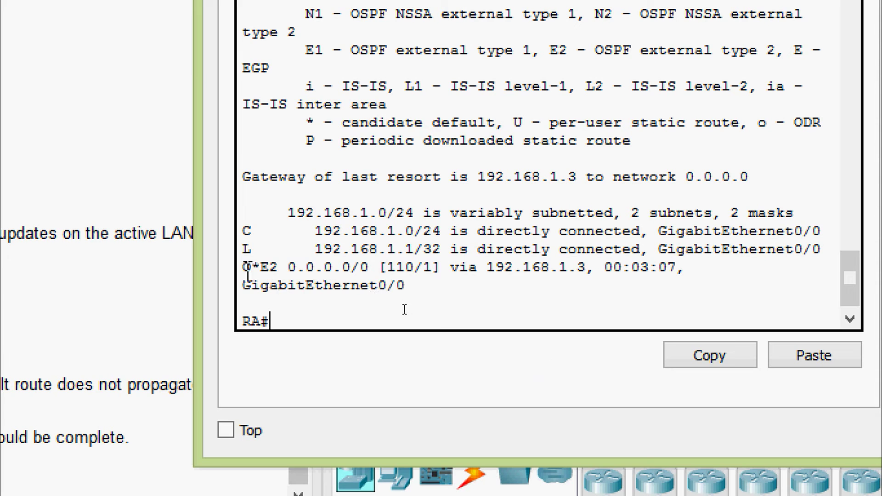
left_click_drag(248, 275, 425, 292)
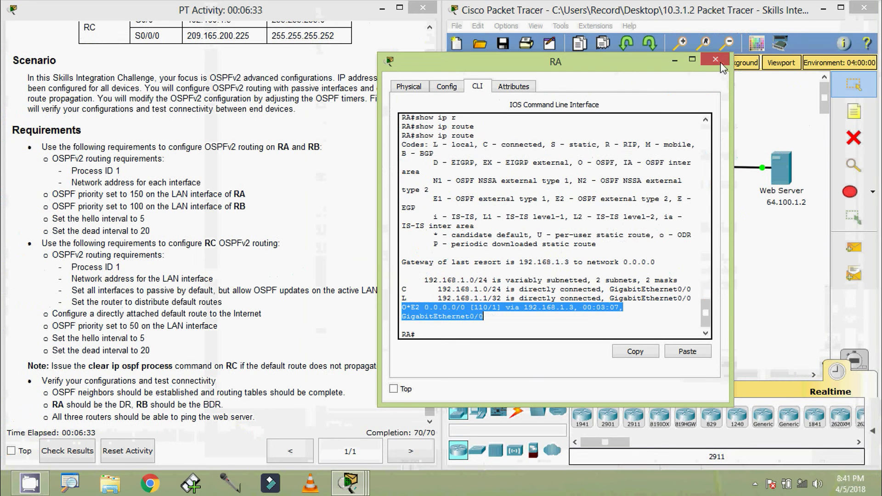
left_click(719, 63)
Display RB's routing table with show ip route, highlight its OSPF default route entry and put the router window away.
left_click(477, 232)
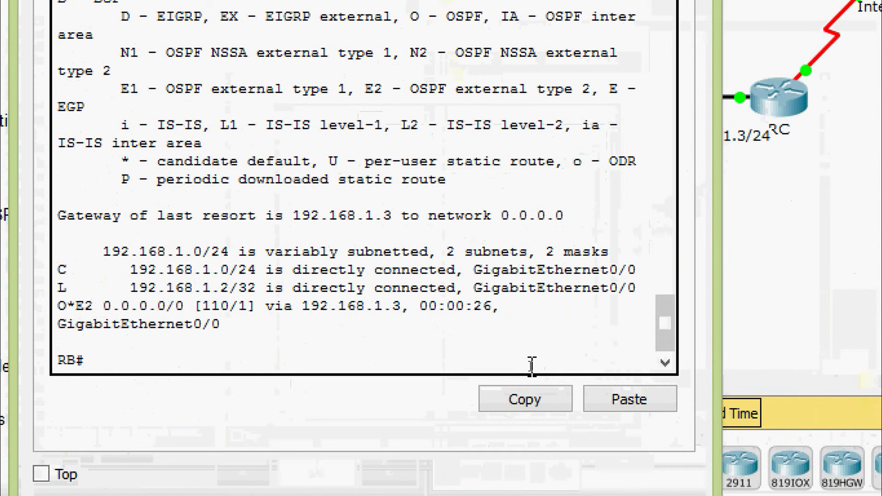
type("sh")
key("Tab")
type("ip rou")
key("Tab")
key("Return")
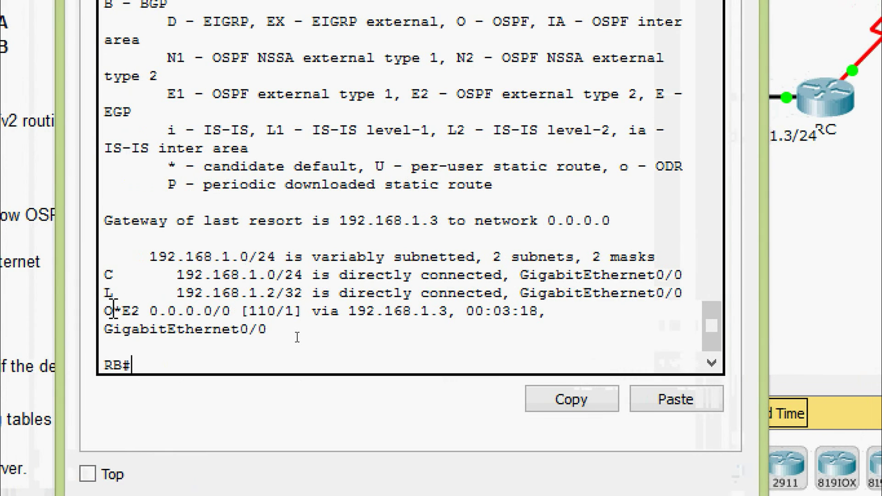
left_click_drag(108, 309, 288, 328)
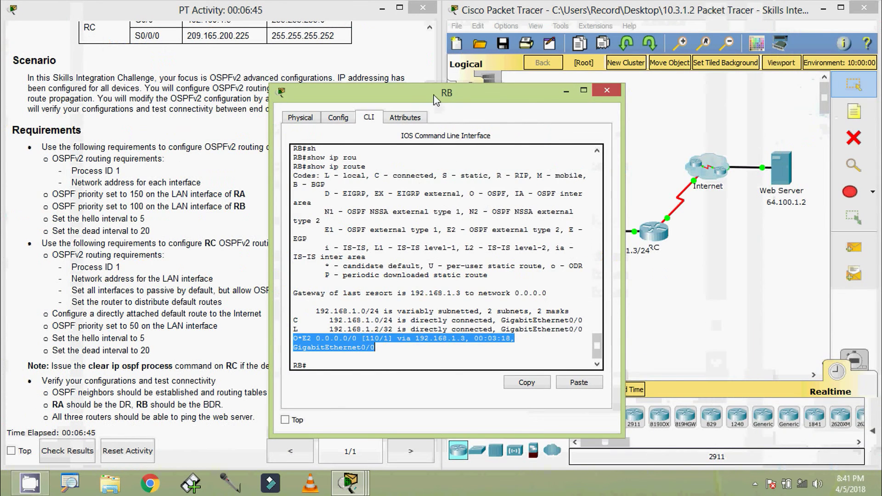
left_click_drag(444, 96, 573, 76)
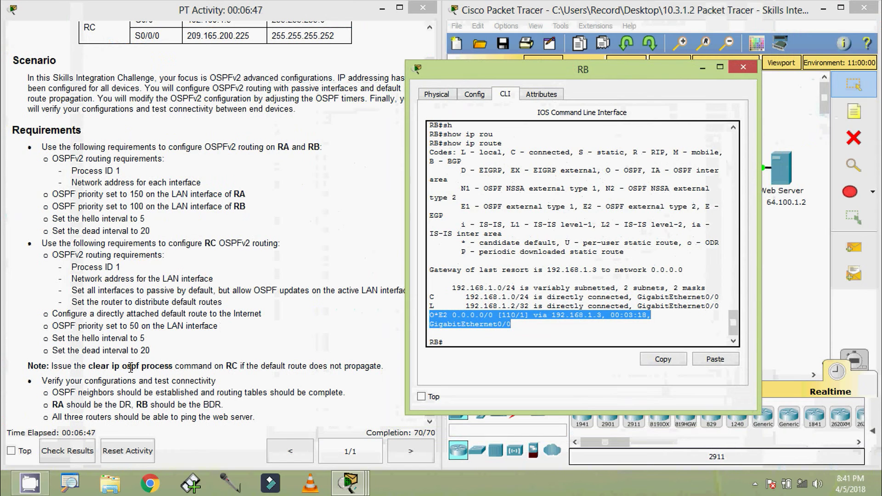
left_click(509, 333)
left_click(743, 67)
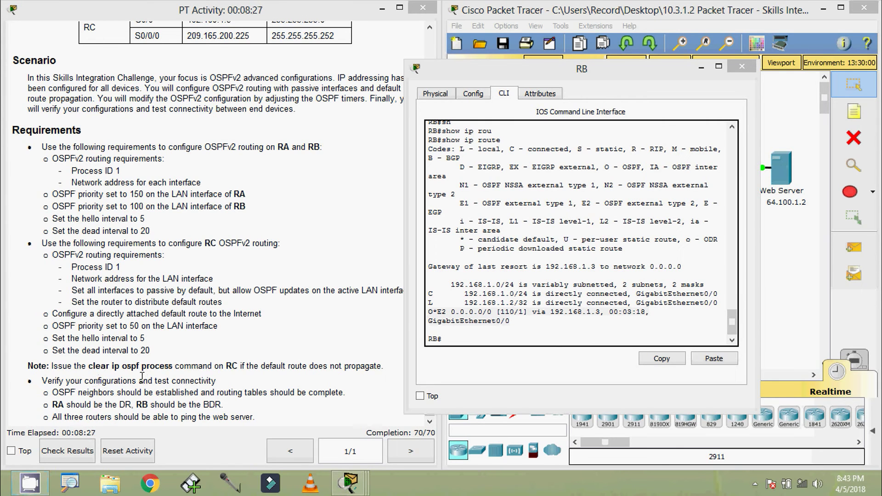
left_click(702, 68)
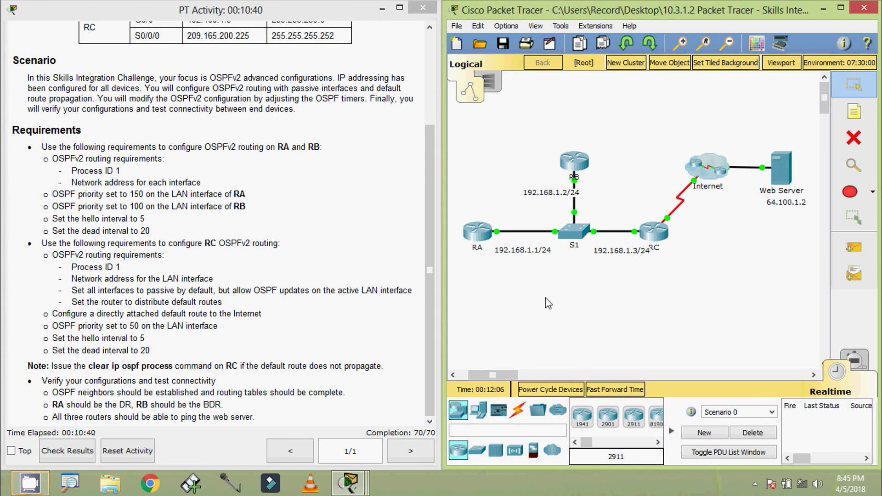
Ping the web server at 64.100.1.2 from RA, highlight the success rate and close RA's window.
left_click(478, 233)
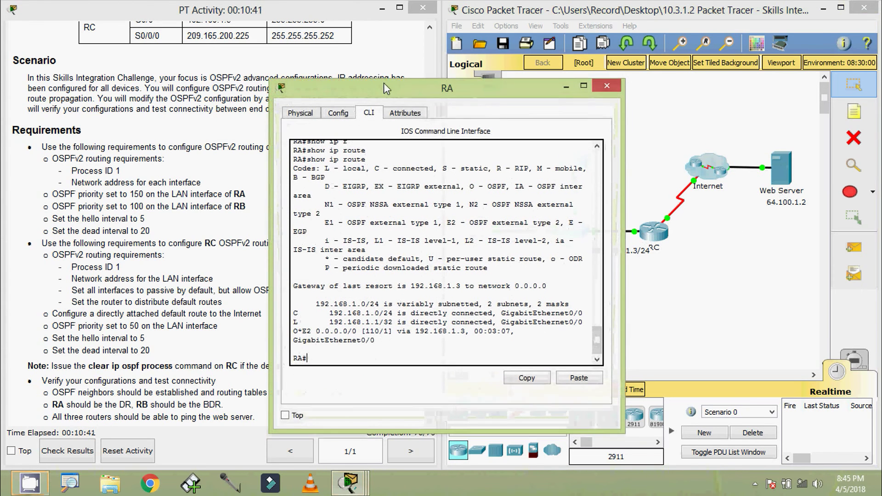
left_click_drag(384, 83, 382, 68)
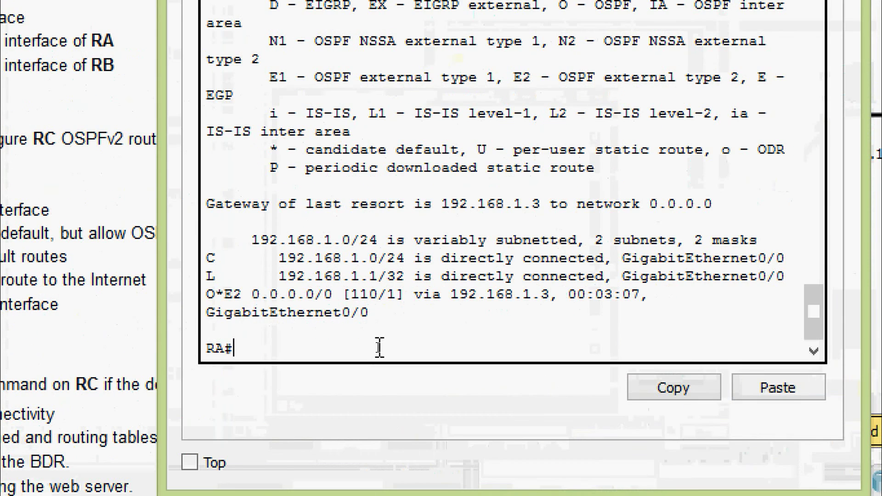
type("ping")
right_click(381, 348)
left_click(420, 391)
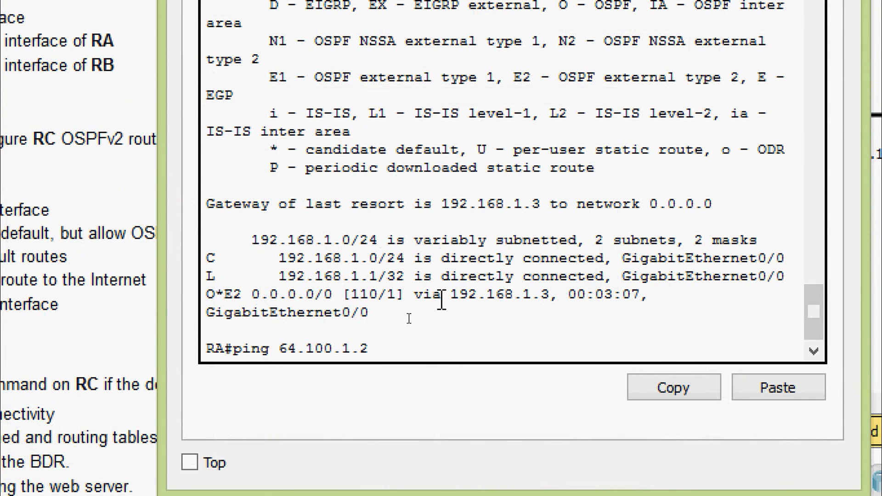
key("Return")
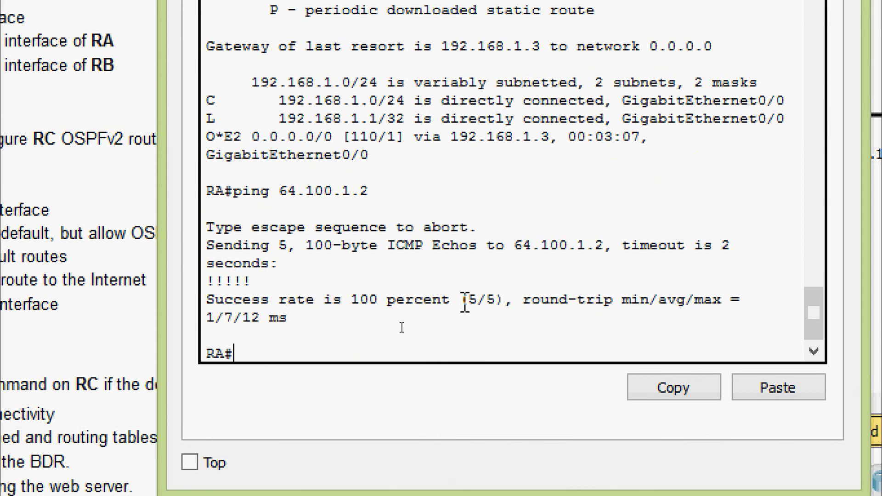
left_click_drag(207, 301, 451, 301)
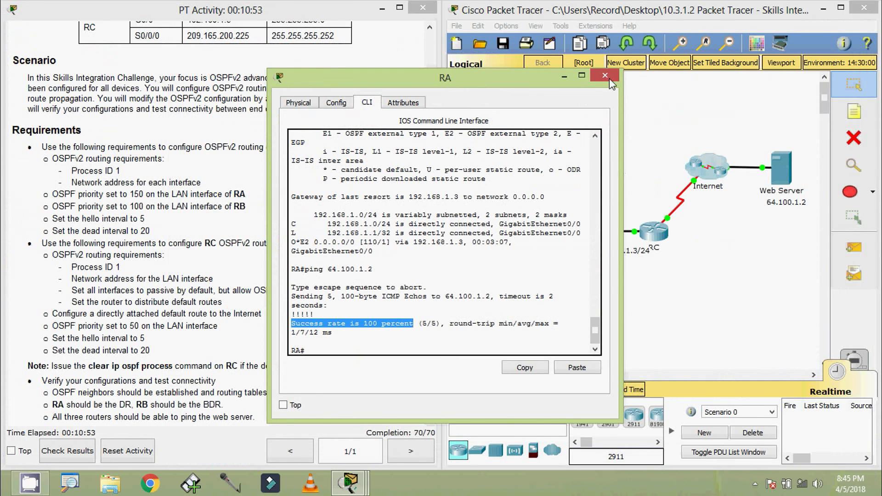
left_click(610, 78)
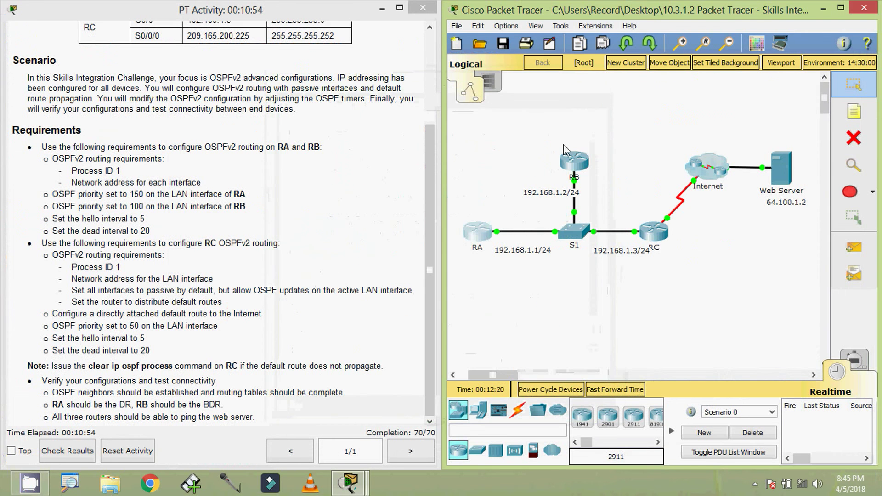
Ping the web server at 64.100.1.2 from RB, highlight the success rate and close RB's window.
left_click(574, 161)
left_click_drag(437, 67, 300, 36)
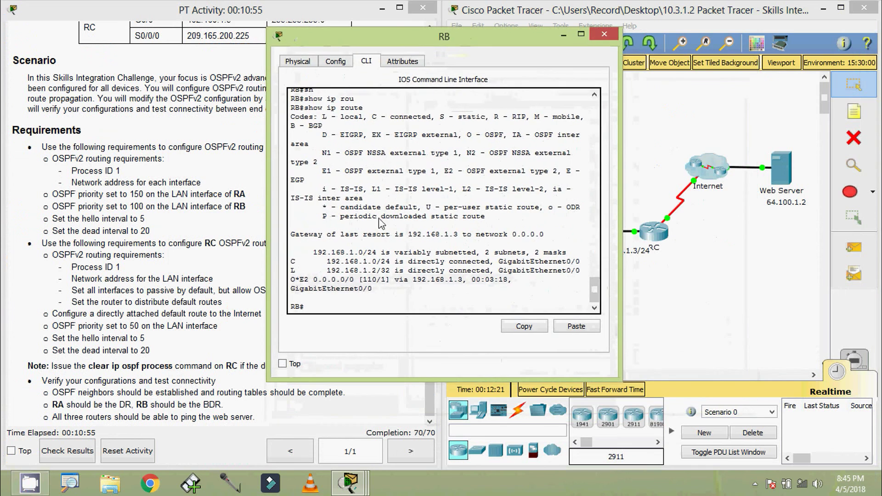
type("ping")
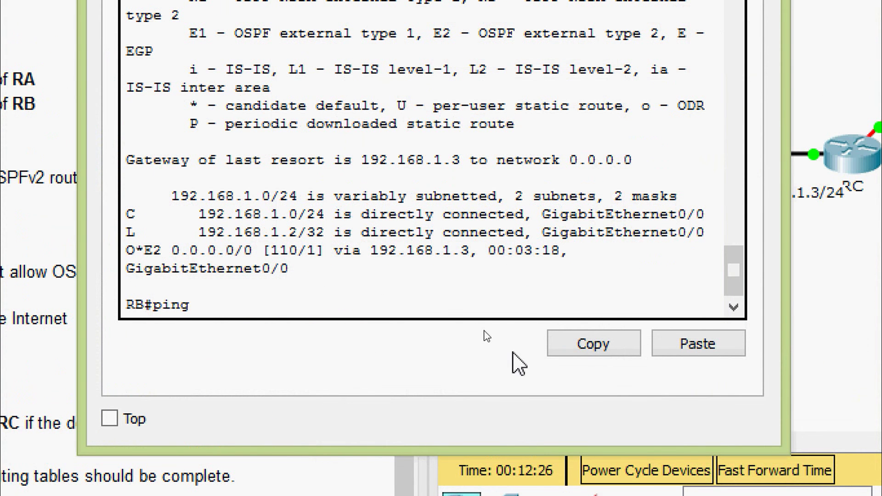
right_click(464, 307)
left_click(504, 356)
key("Return")
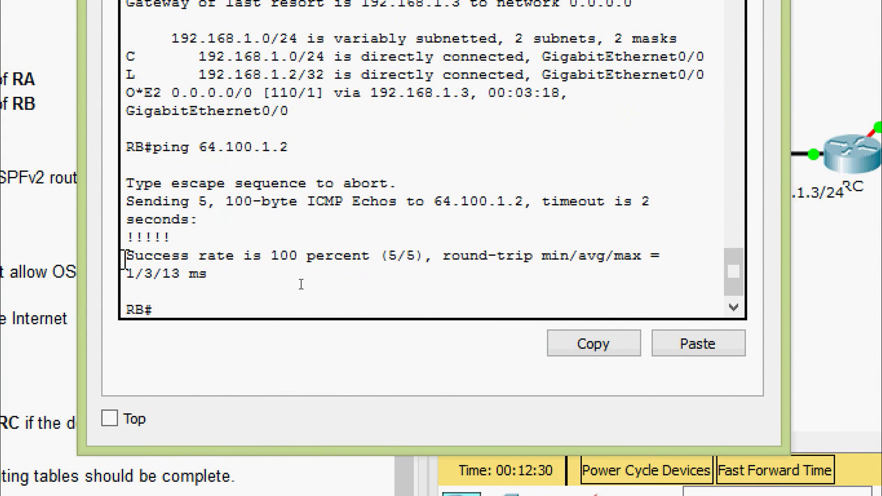
left_click_drag(127, 259, 377, 266)
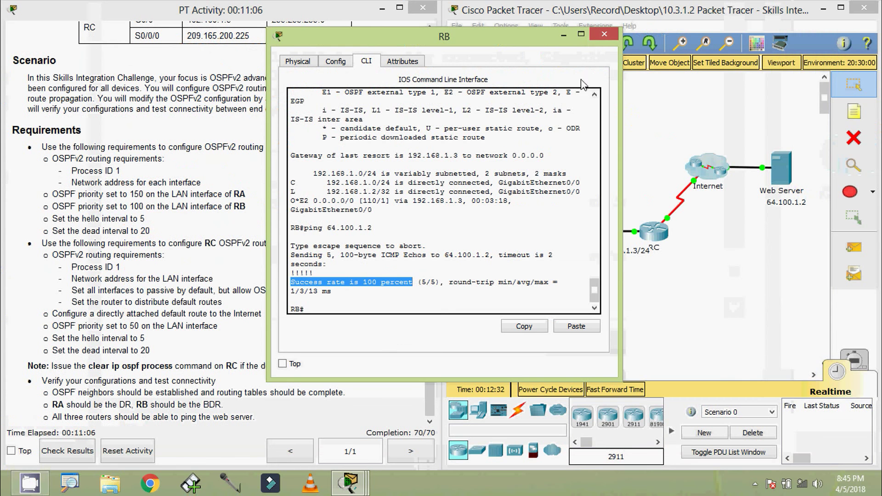
left_click(605, 38)
Ping the web server at 64.100.1.2 from RC, highlight the success rate and put RC's window away.
left_click(653, 229)
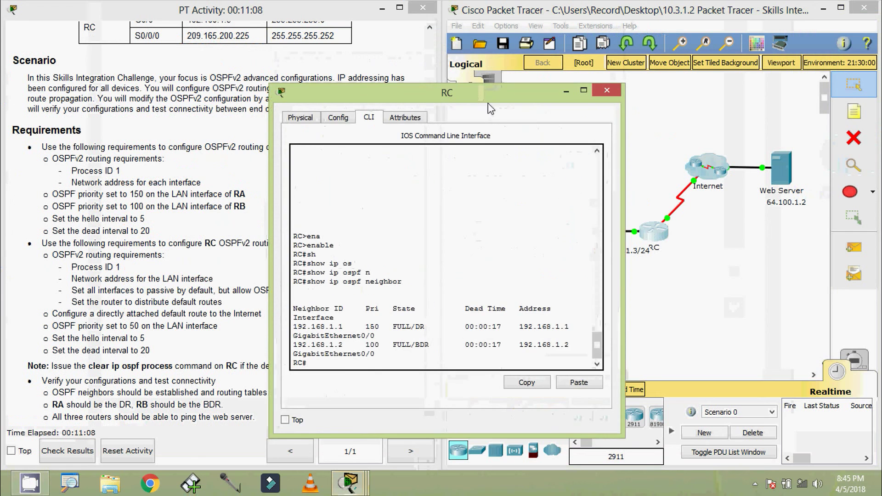
left_click_drag(462, 90, 387, 48)
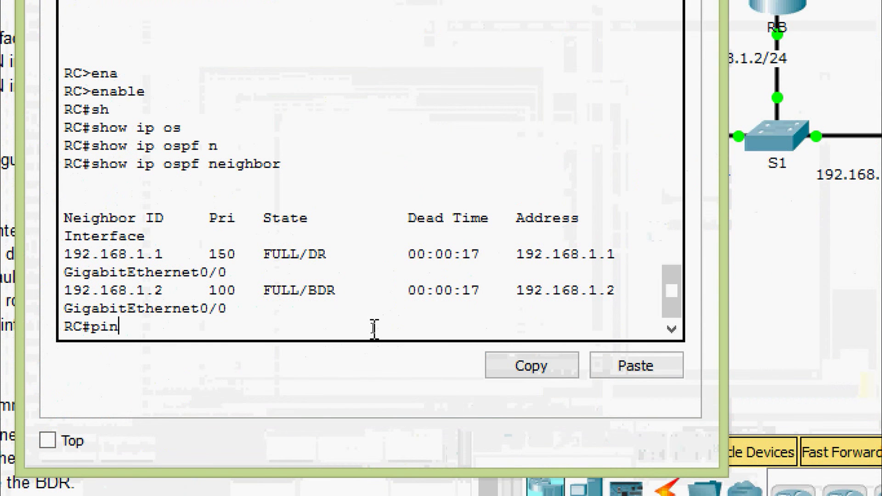
right_click(374, 339)
left_click(398, 376)
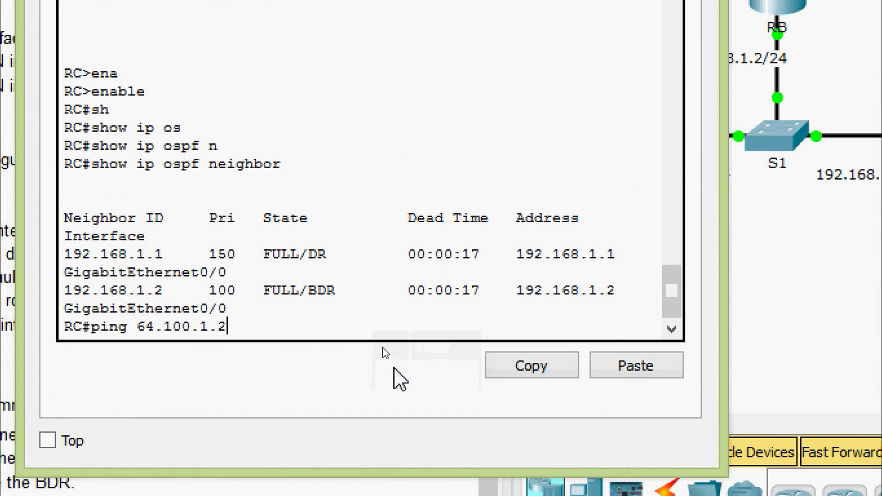
key("Return")
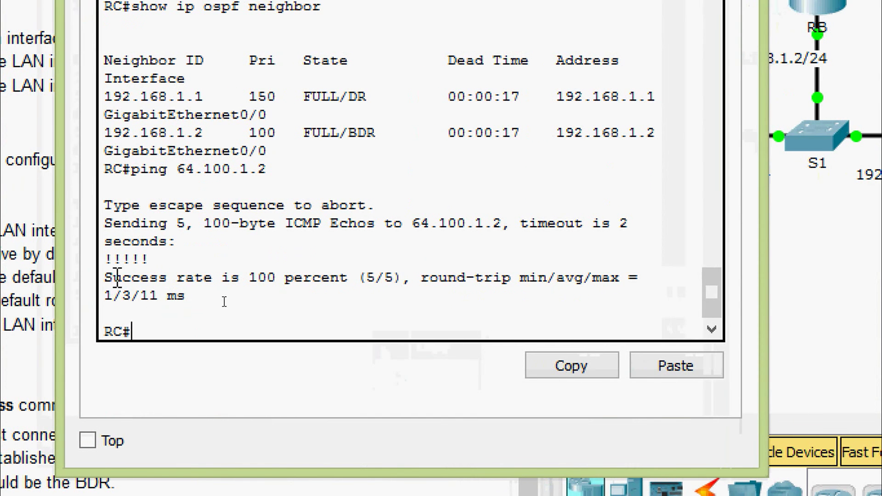
left_click_drag(106, 278, 348, 302)
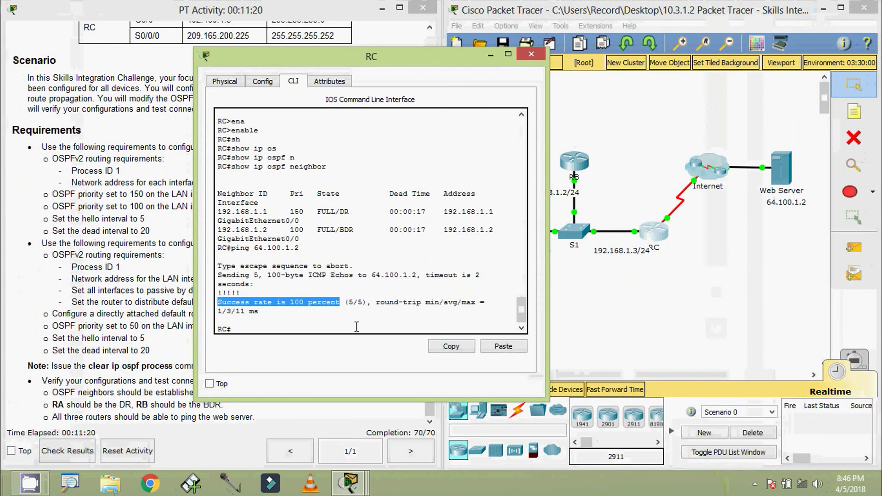
left_click(585, 53)
left_click_drag(431, 340, 431, 196)
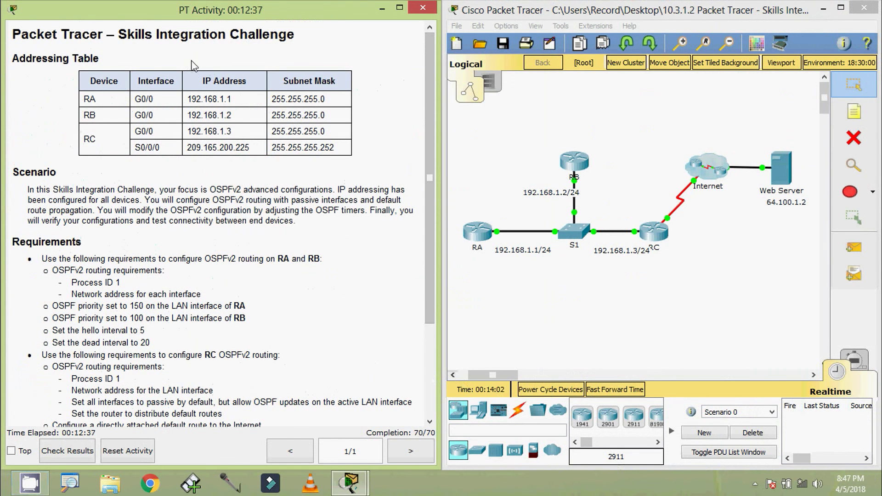
left_click_drag(426, 92, 427, 185)
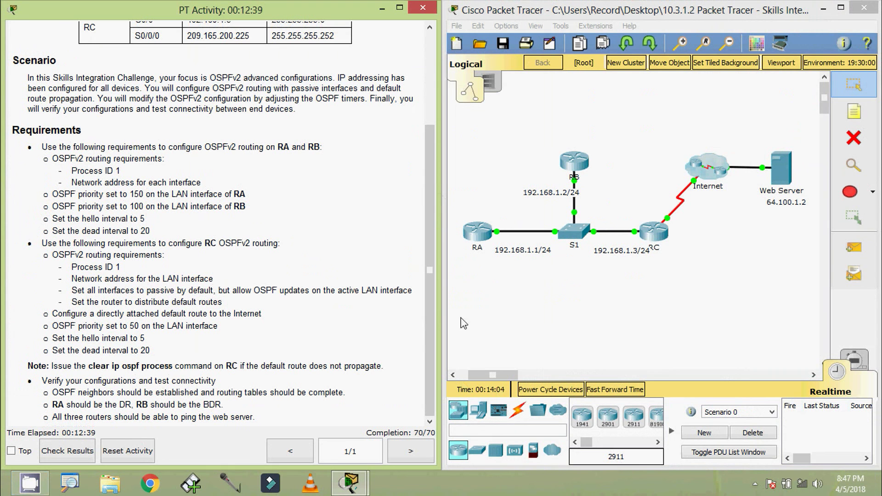